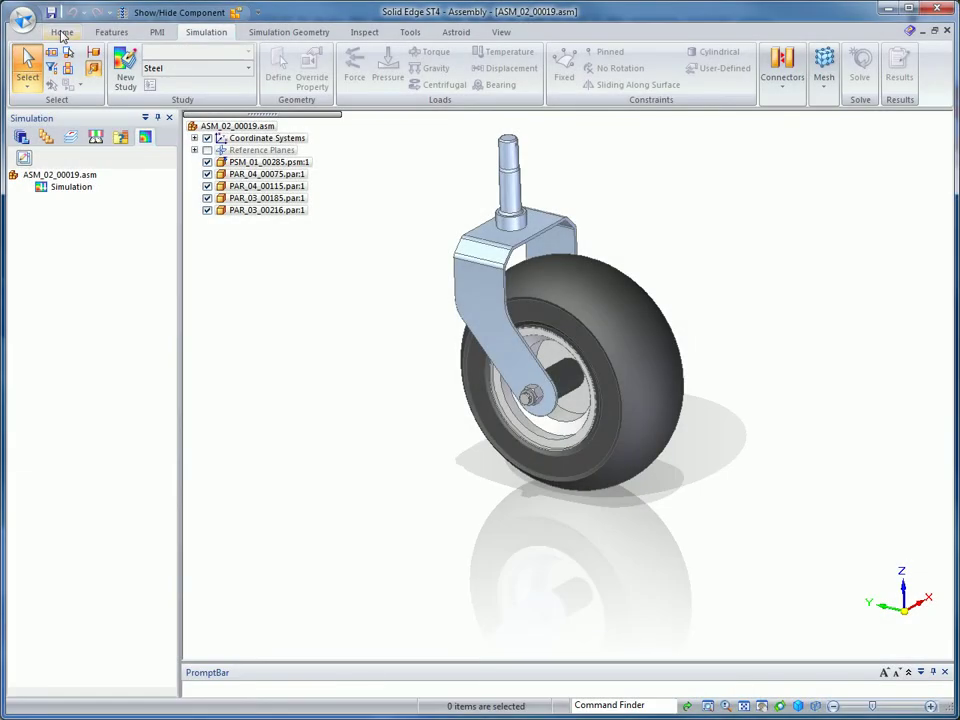
Show the Simulation Geometry ribbon tools for the caster assembly ASM_02_00019.asm.
{"action": "left_click", "coordinate": [61, 33]}
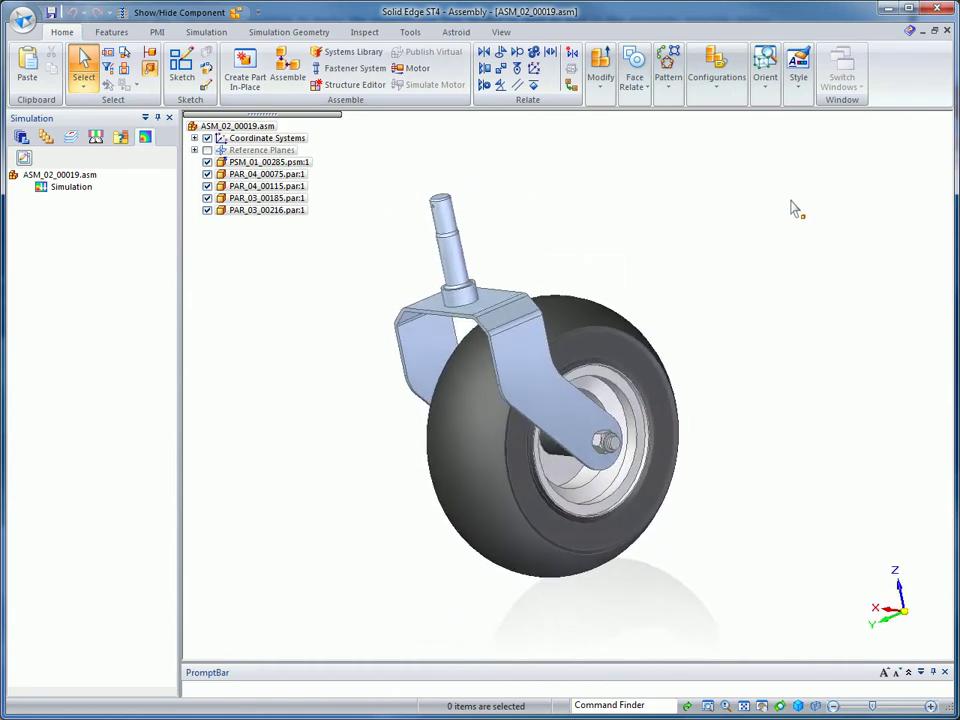
{"action": "left_click", "coordinate": [281, 33]}
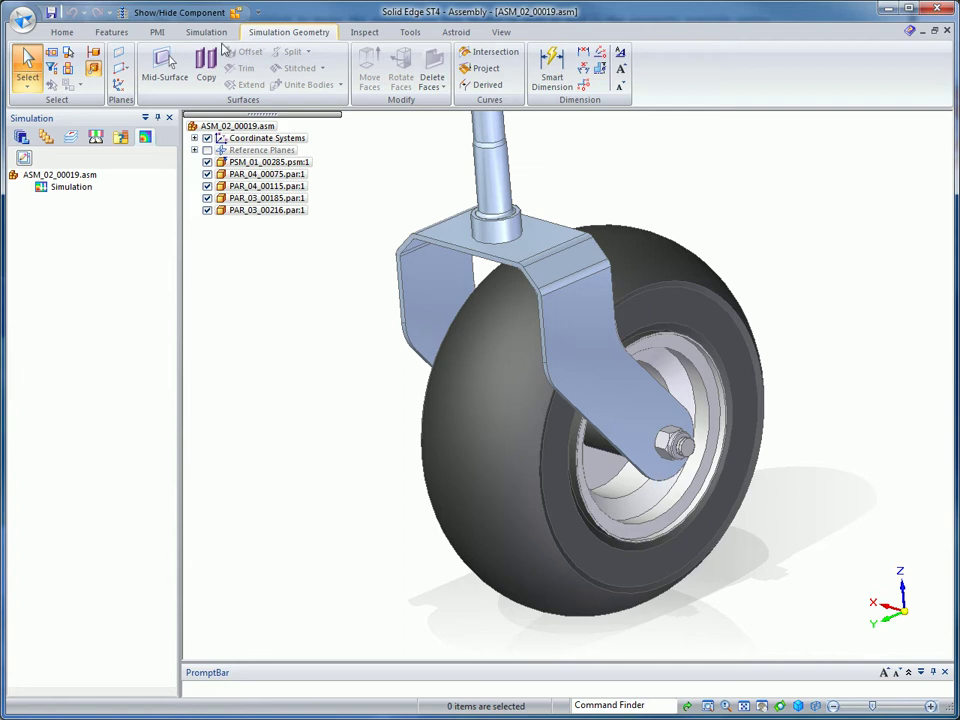
Create MidSurface_4 on the sheet-metal bracket, offset from side 1 at ratio 0.500.
{"action": "left_click", "coordinate": [164, 66]}
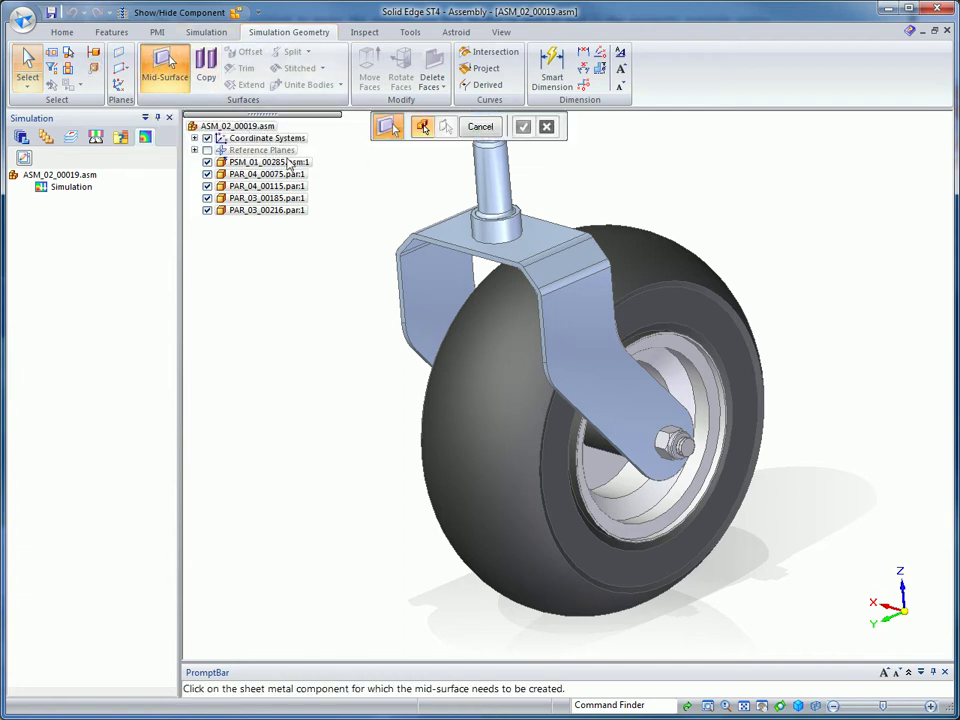
{"action": "left_click", "coordinate": [401, 250]}
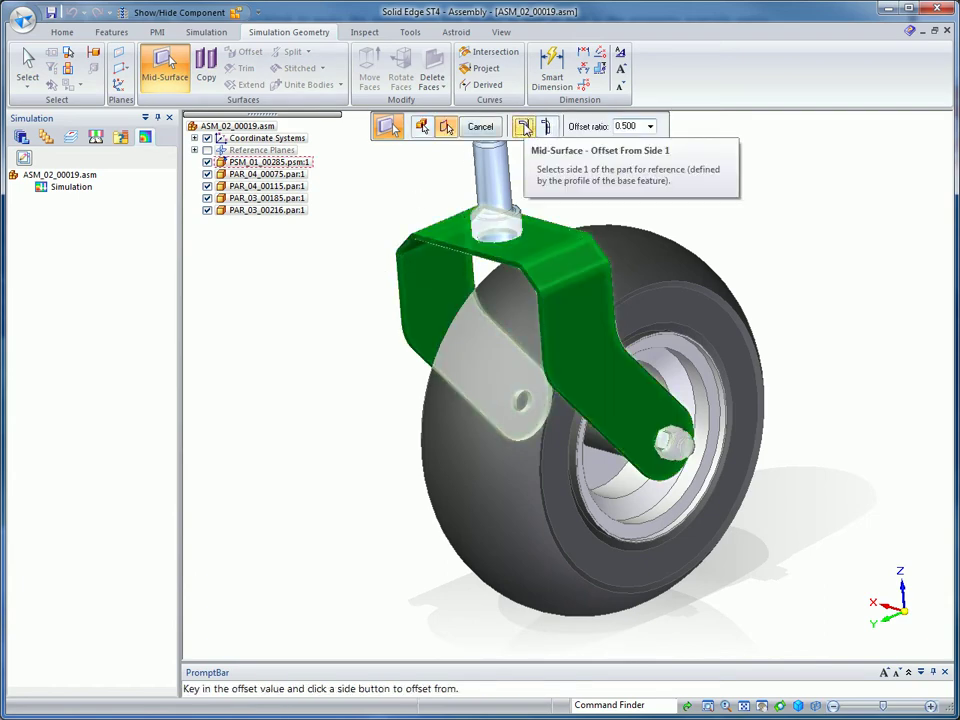
{"action": "left_click", "coordinate": [522, 126]}
{"action": "right_click", "coordinate": [375, 207]}
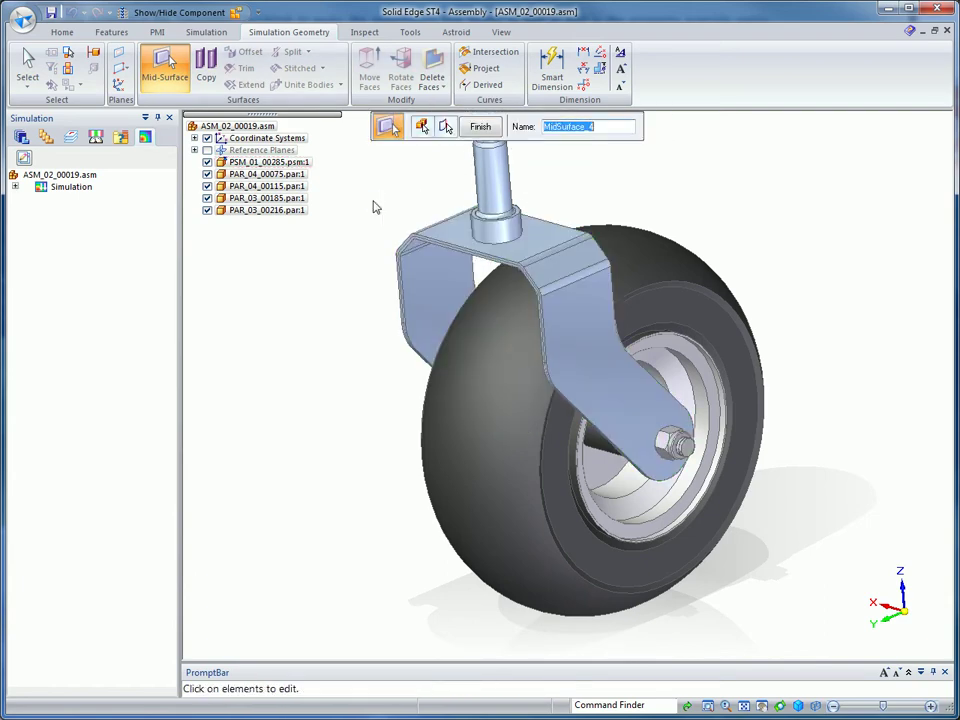
{"action": "right_click", "coordinate": [375, 207]}
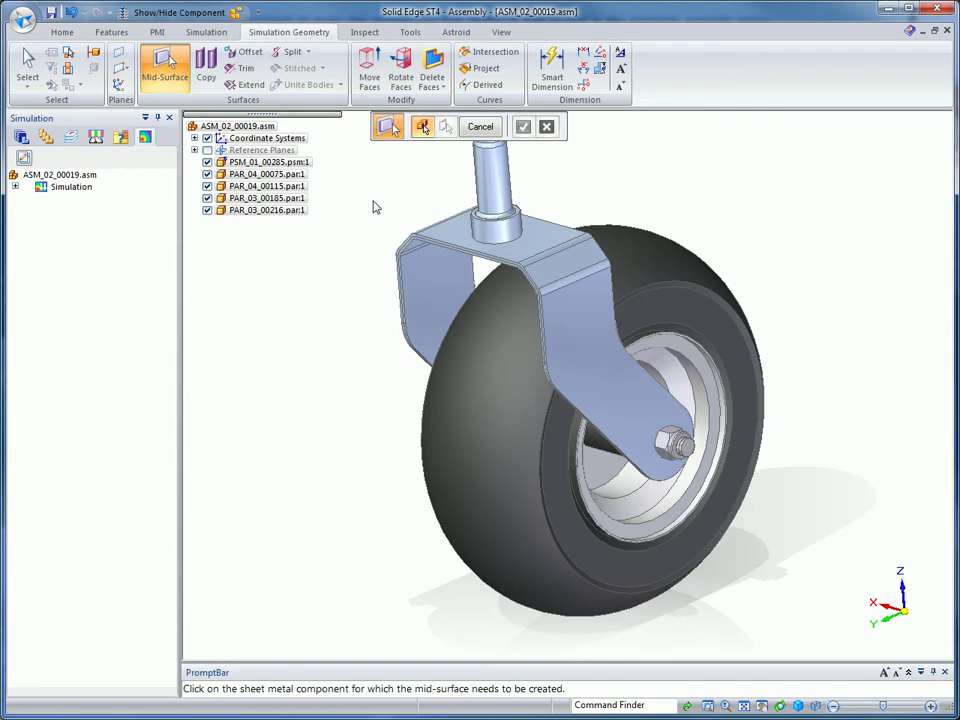
{"action": "key", "text": "Escape"}
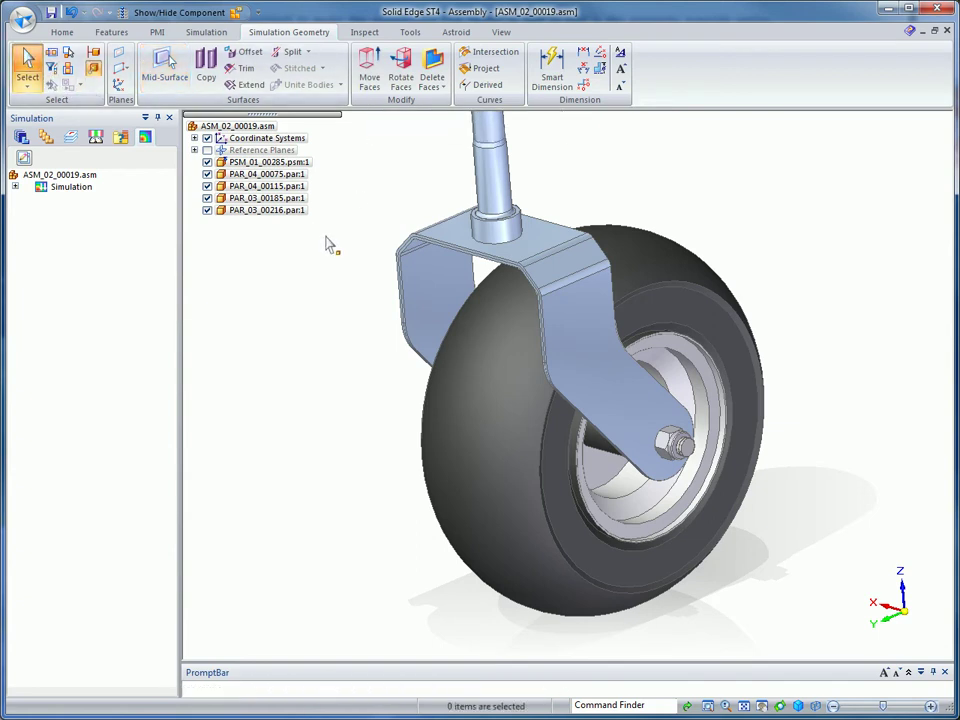
Apply the Surface and Solid display configuration so only the bracket surface and pin show.
{"action": "left_click", "coordinate": [237, 12]}
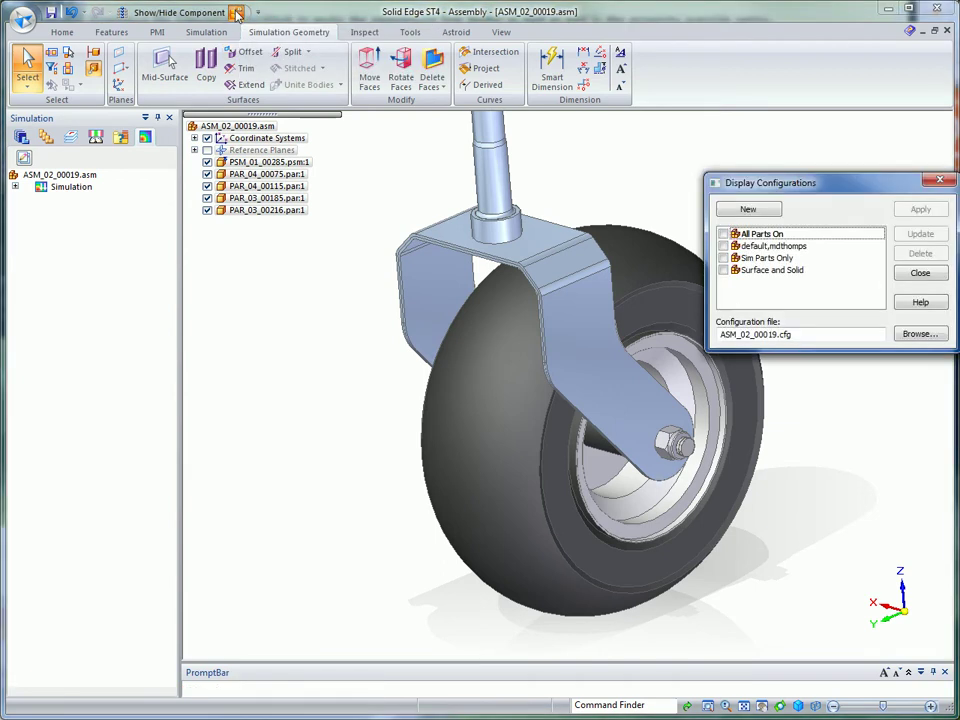
{"action": "left_click", "coordinate": [770, 270]}
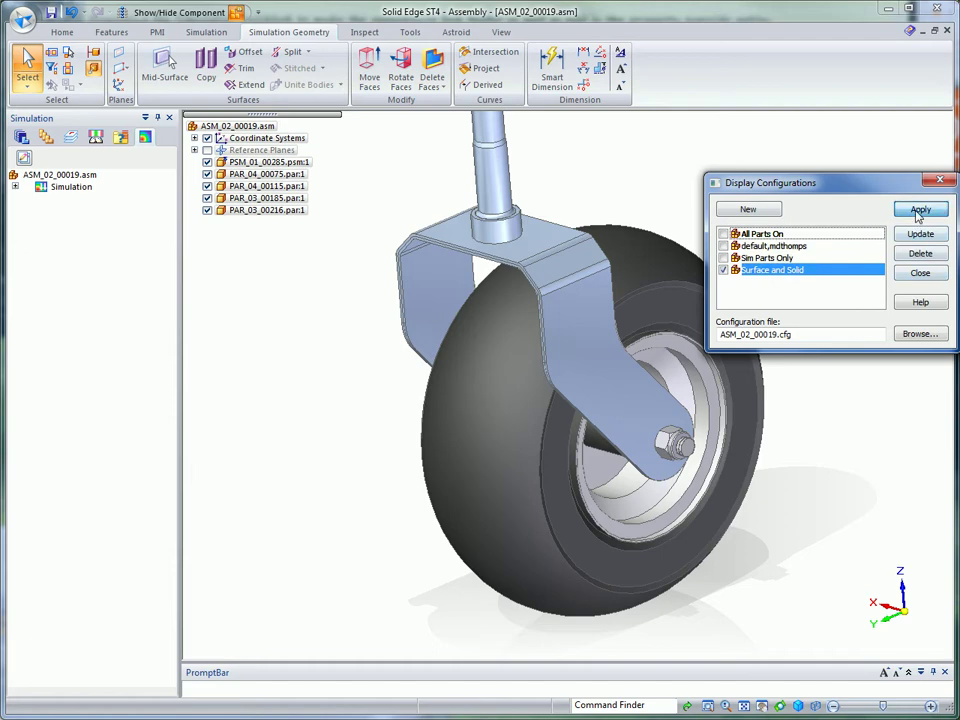
{"action": "left_click", "coordinate": [920, 209]}
{"action": "left_click", "coordinate": [920, 273]}
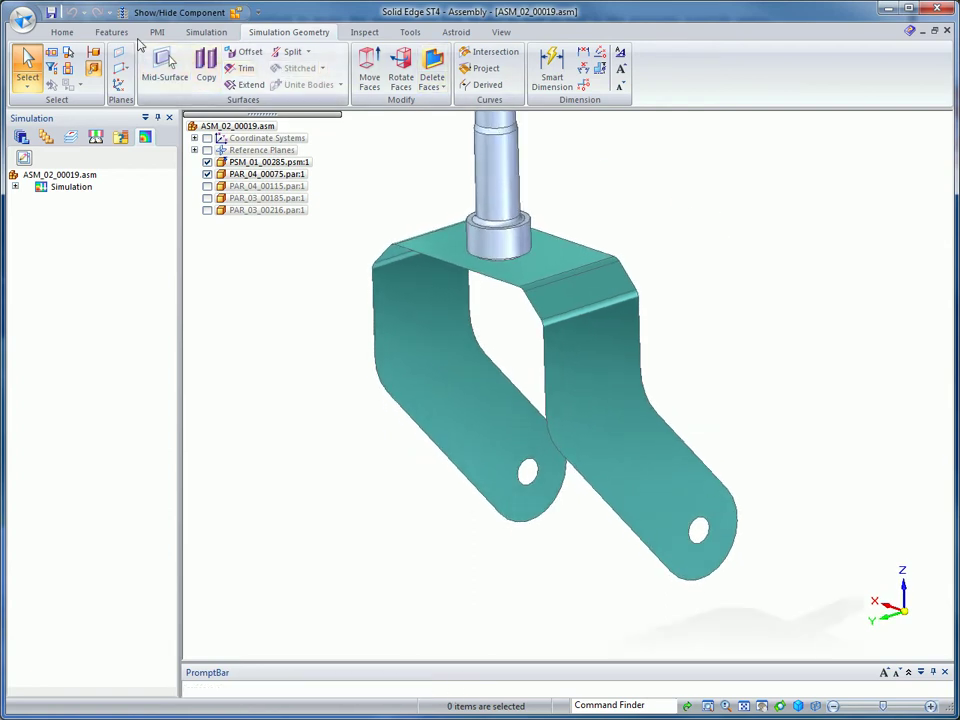
{"action": "left_click", "coordinate": [194, 32]}
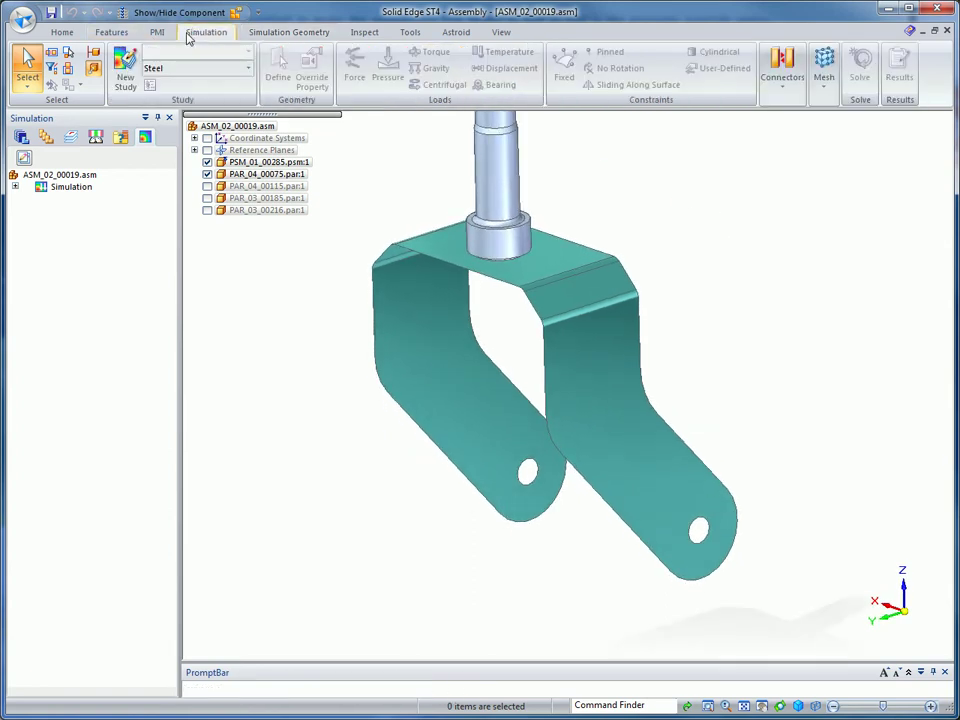
Start a new Linear Static study with stress output off and a Mixed and United Bodies mesh.
{"action": "left_click", "coordinate": [124, 80]}
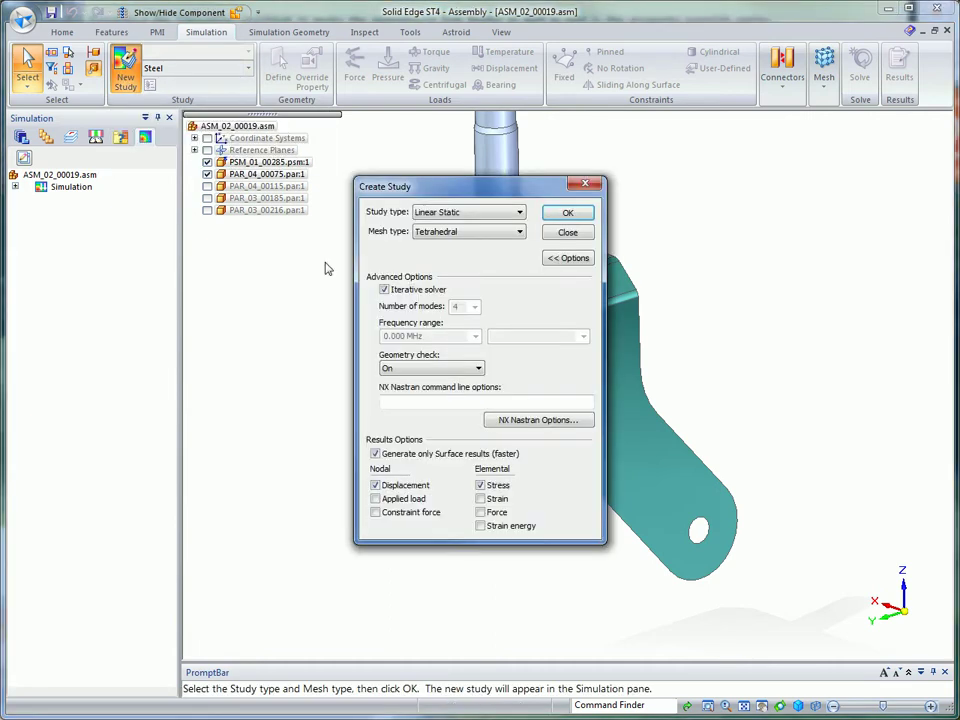
{"action": "left_click", "coordinate": [484, 487]}
{"action": "left_click", "coordinate": [520, 232]}
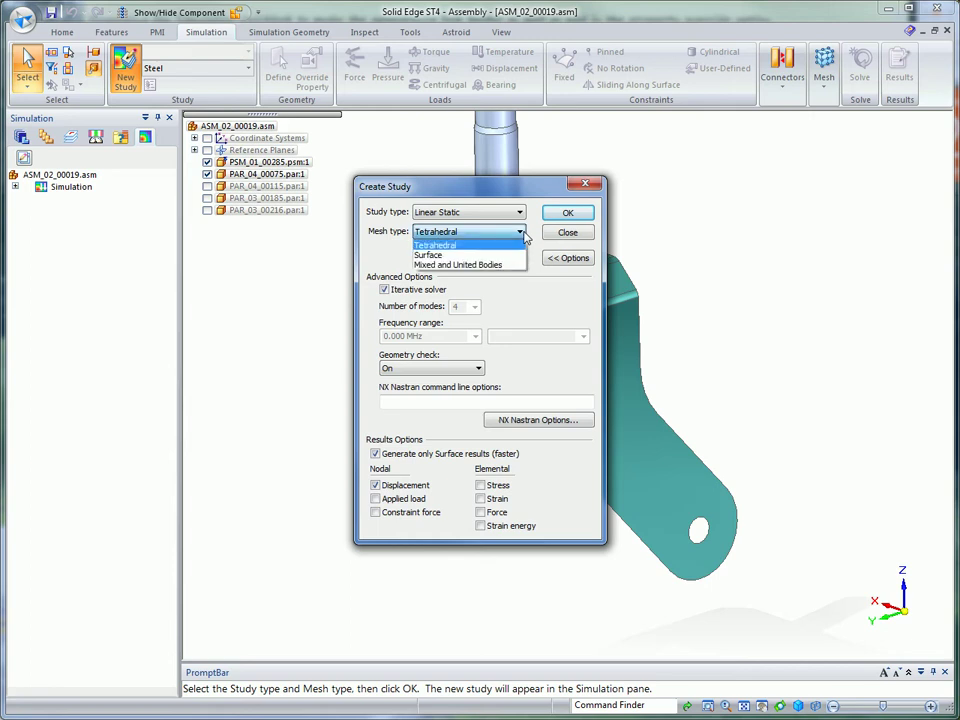
{"action": "left_click", "coordinate": [466, 264]}
Create Static Study 1 using the mid-surface and pin as study geometry.
{"action": "left_click", "coordinate": [568, 212]}
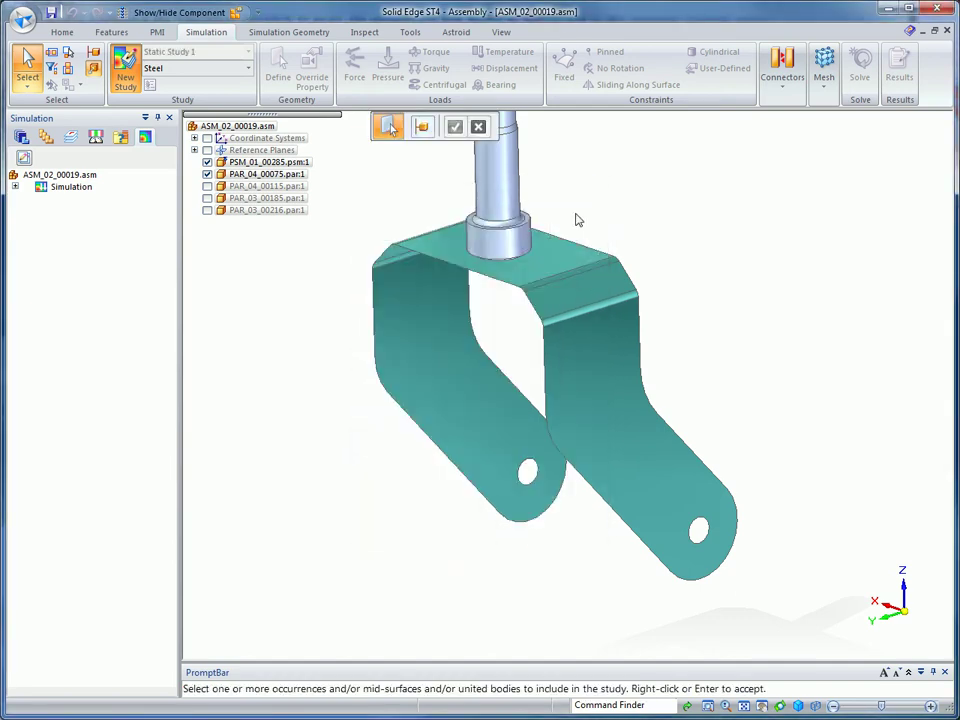
{"action": "left_click_drag", "start_coordinate": [763, 173], "coordinate": [390, 648]}
{"action": "right_click", "coordinate": [272, 512]}
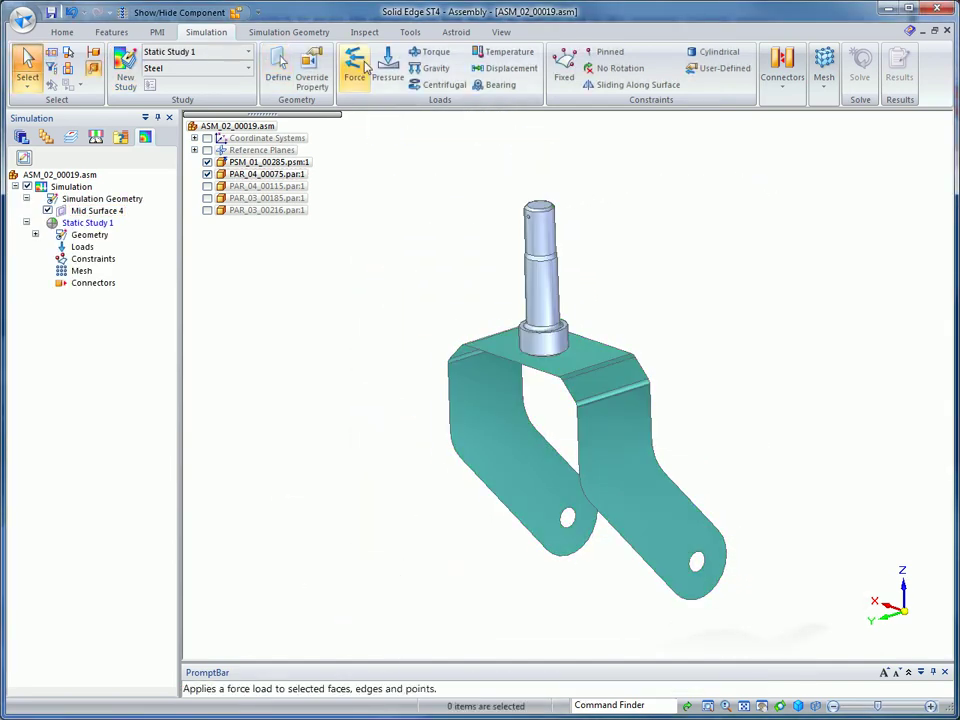
Apply a 4 kN force on the edge of a bracket hole.
{"action": "left_click", "coordinate": [354, 66]}
{"action": "left_click", "coordinate": [468, 128]}
{"action": "left_click", "coordinate": [432, 149]}
{"action": "scroll", "coordinate": [632, 343], "scroll_direction": "up", "scroll_amount": 5}
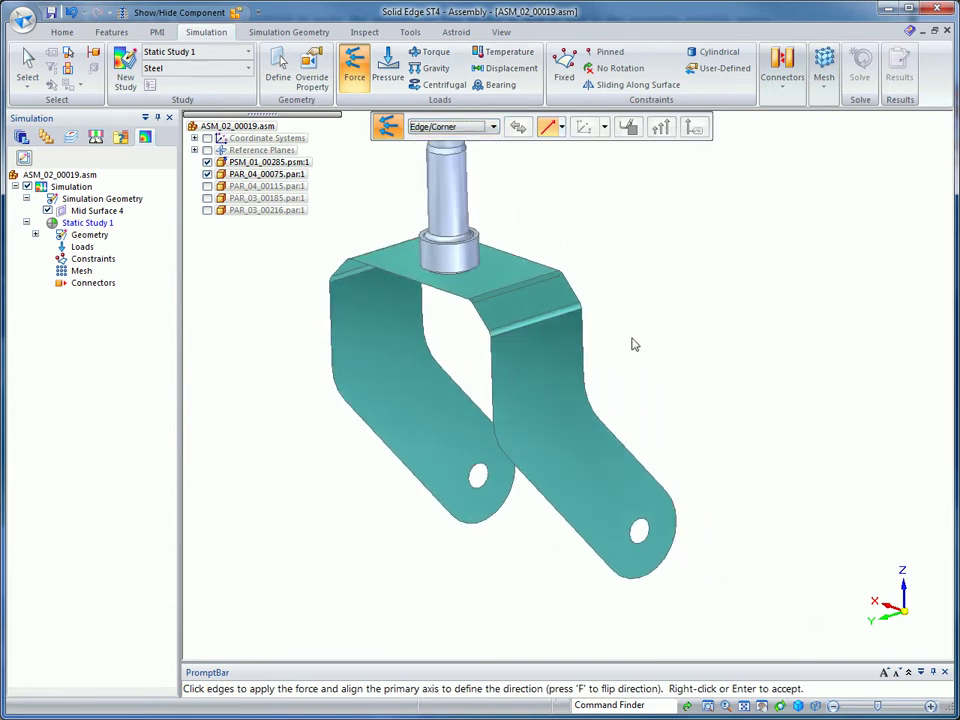
{"action": "left_click", "coordinate": [450, 474]}
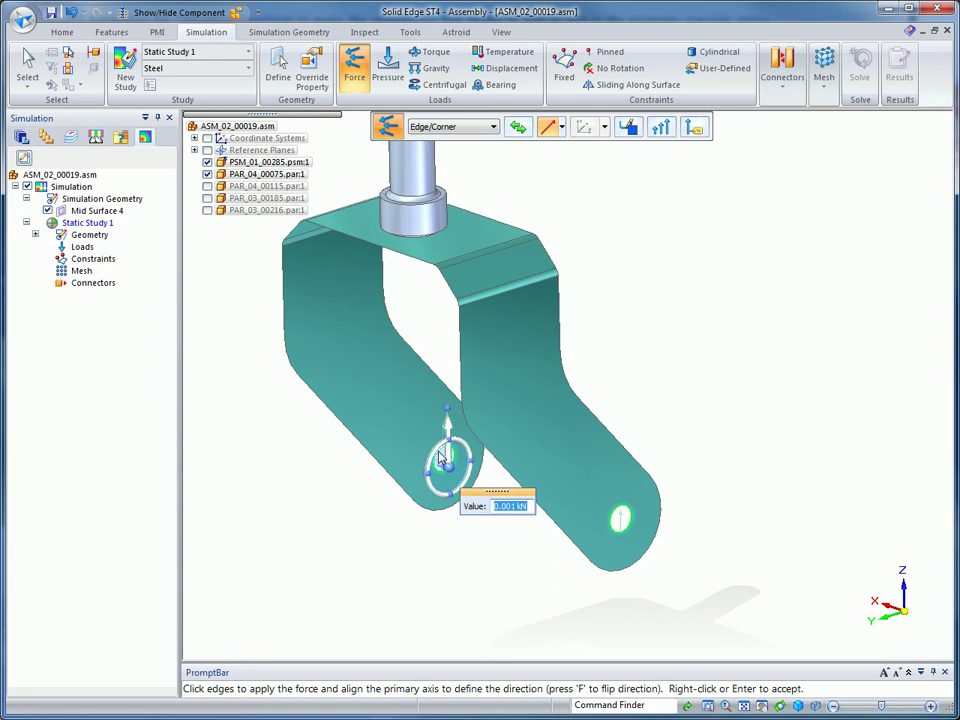
{"action": "left_click_drag", "start_coordinate": [455, 456], "coordinate": [440, 420]}
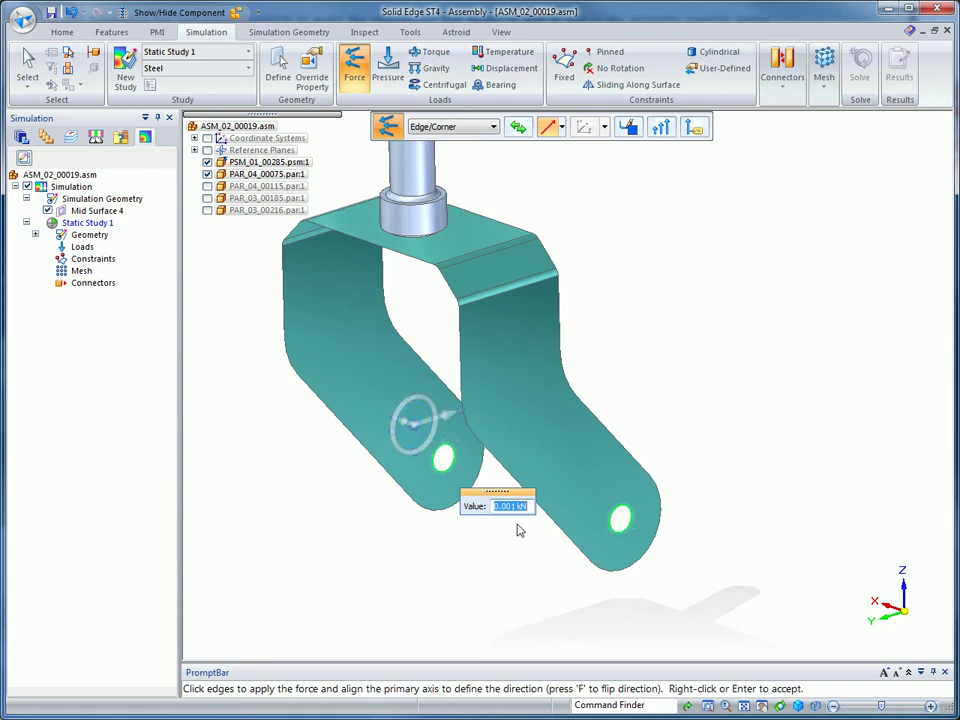
{"action": "type", "text": "4"}
{"action": "key", "text": "Return"}
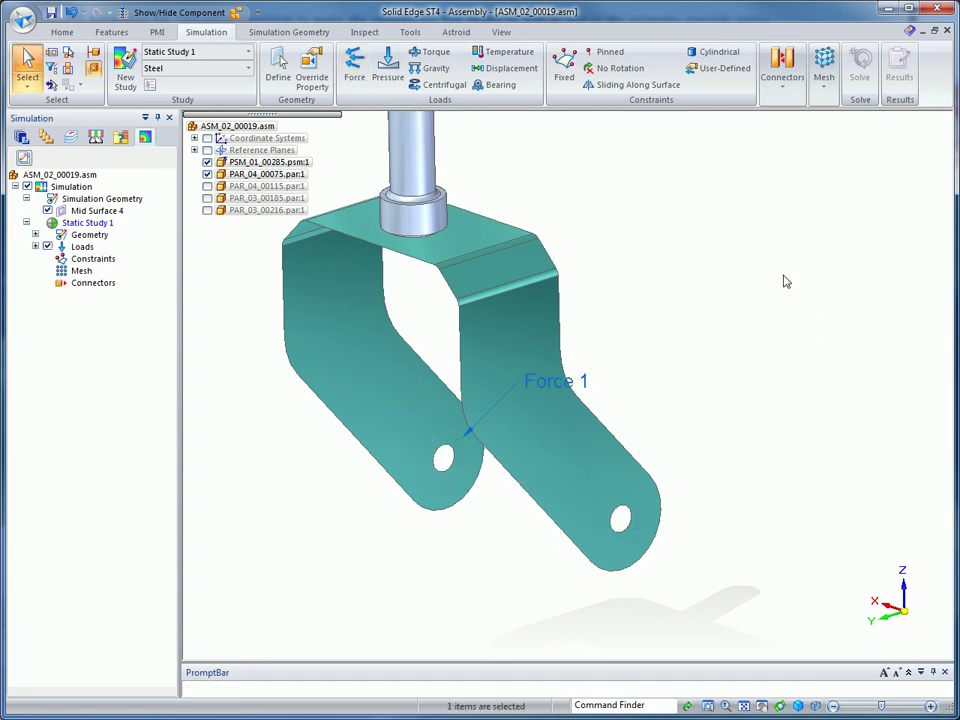
Add a Fixed constraint on the pin's top cylindrical face.
{"action": "left_click", "coordinate": [564, 68]}
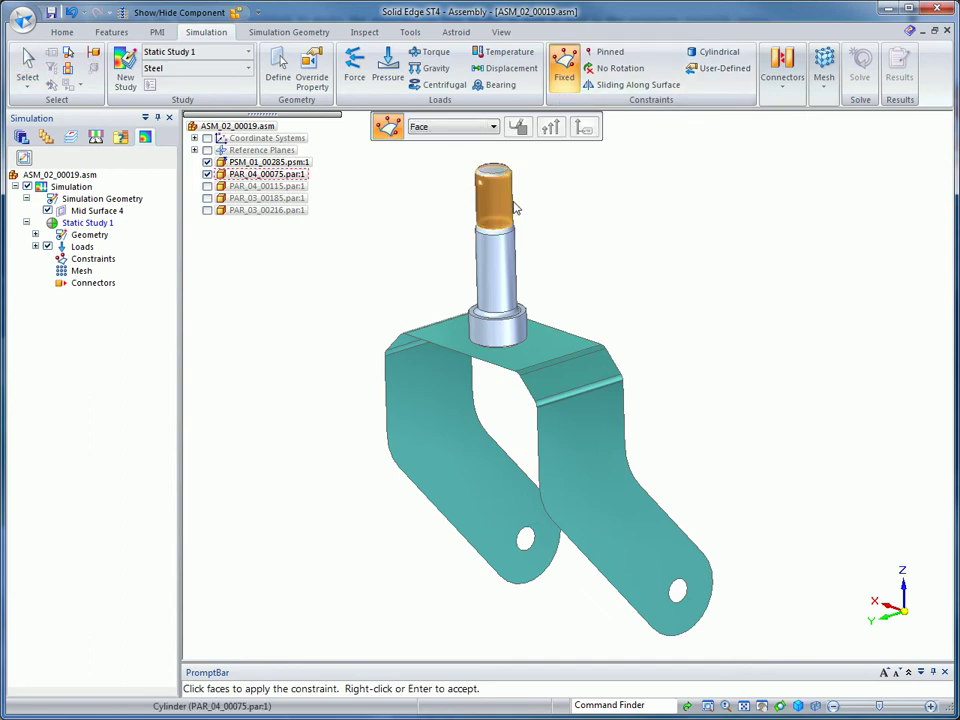
{"action": "left_click", "coordinate": [493, 195]}
{"action": "right_click", "coordinate": [741, 217]}
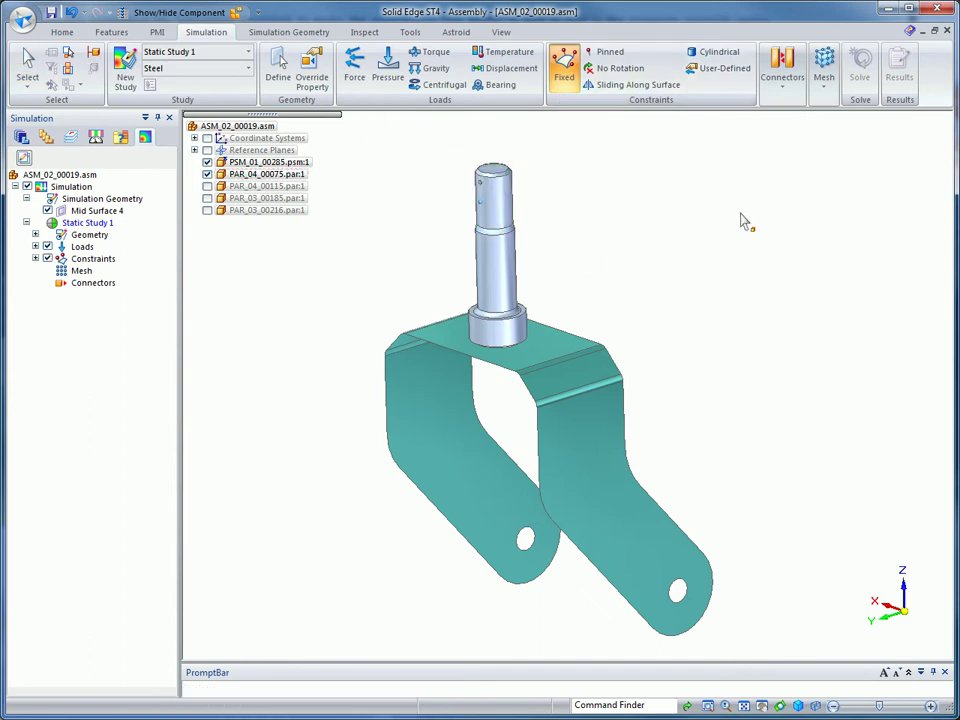
Glue the collar's bottom ring to the bracket's top face with a manual glue connector.
{"action": "left_click", "coordinate": [782, 78]}
{"action": "left_click", "coordinate": [815, 120]}
{"action": "scroll", "coordinate": [815, 248], "scroll_direction": "up", "scroll_amount": 5}
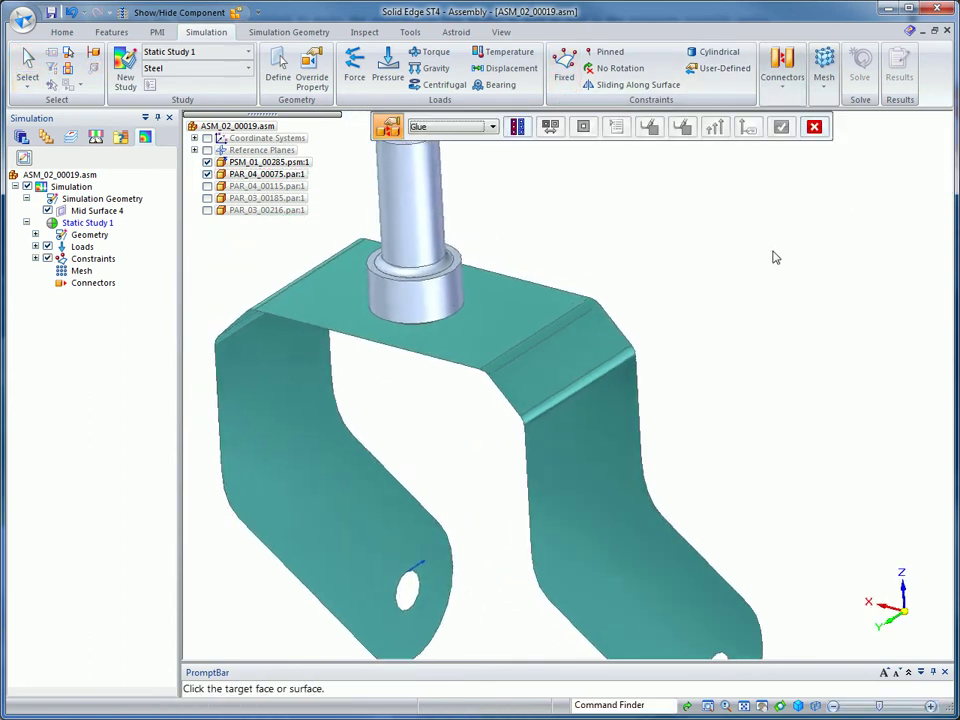
{"action": "left_click", "coordinate": [585, 294]}
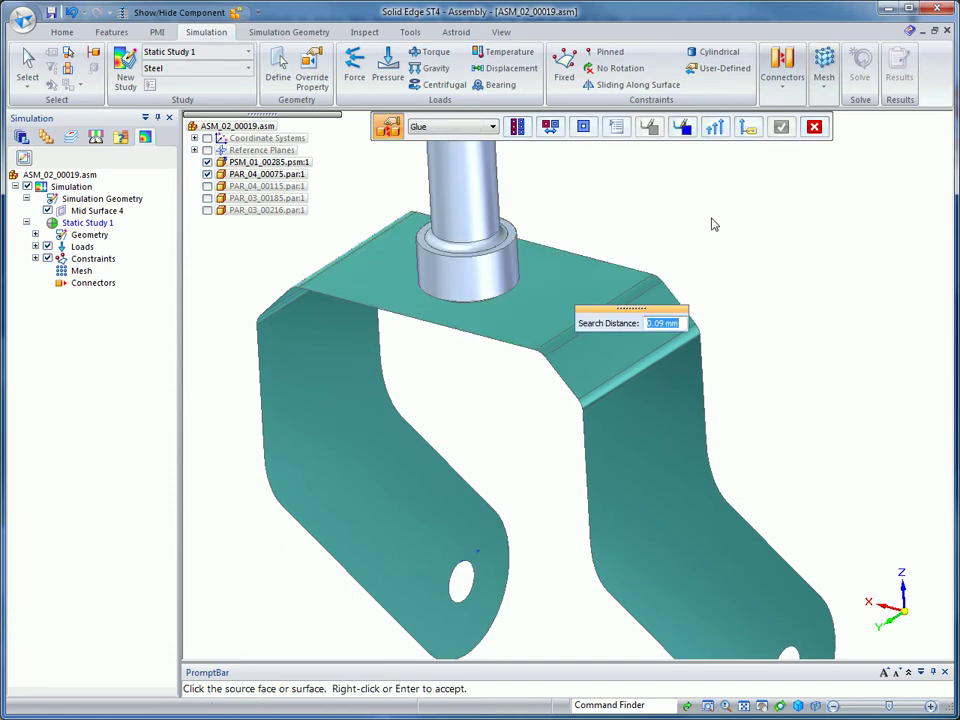
{"action": "left_click", "coordinate": [515, 293]}
{"action": "right_click", "coordinate": [700, 197]}
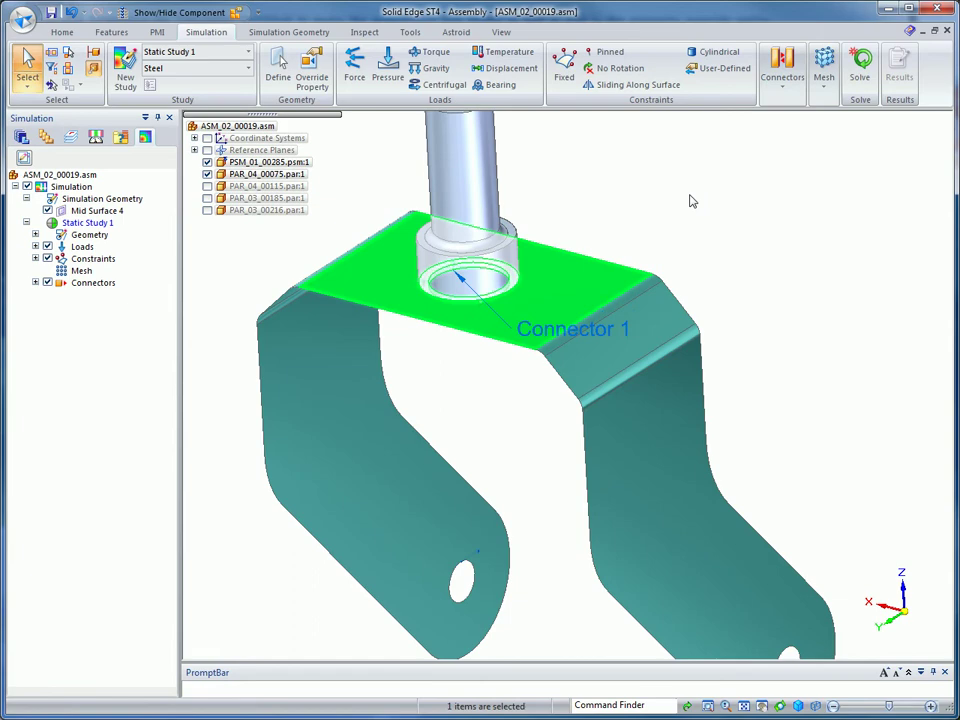
Edit Connector 1 so its symbol spacing is Dense.
{"action": "scroll", "coordinate": [720, 204], "scroll_direction": "up", "scroll_amount": 5}
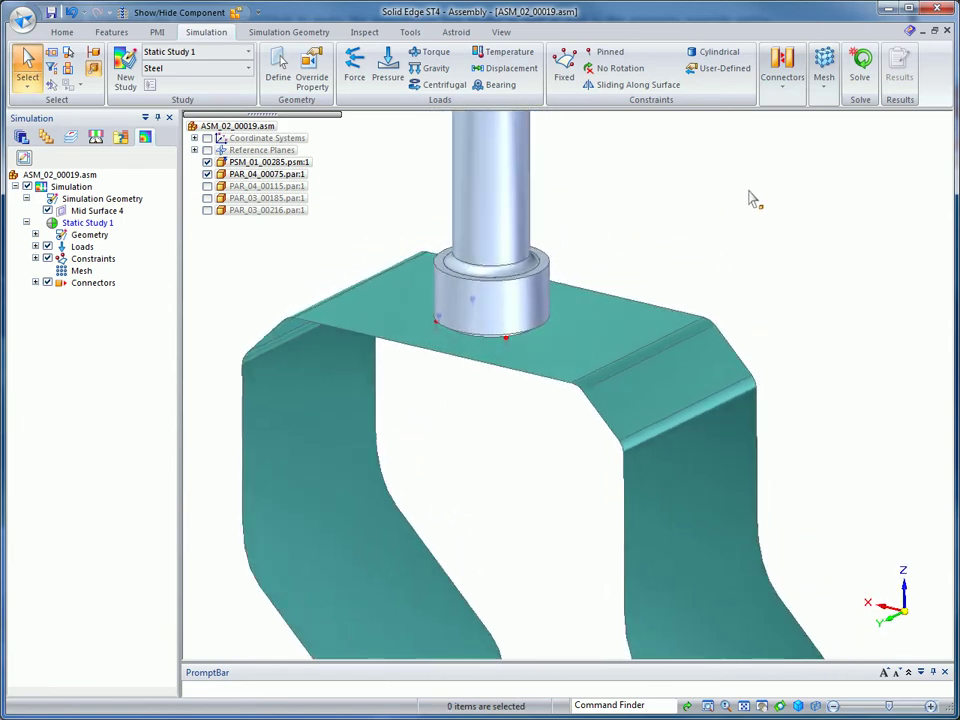
{"action": "scroll", "coordinate": [745, 199], "scroll_direction": "up", "scroll_amount": 2}
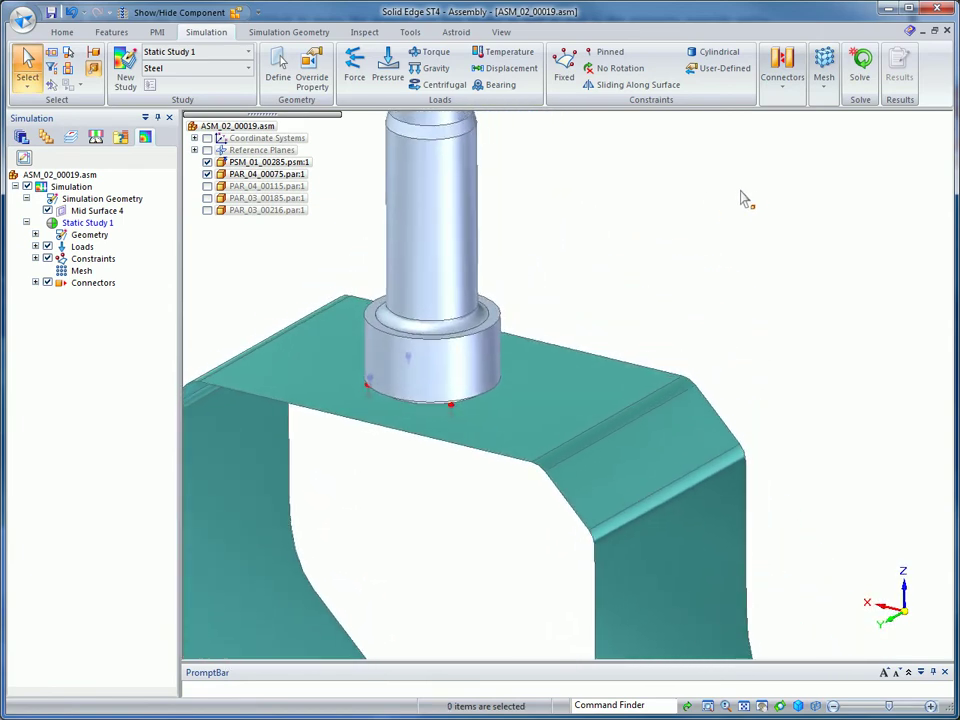
{"action": "left_click", "coordinate": [35, 282]}
{"action": "left_click", "coordinate": [95, 294]}
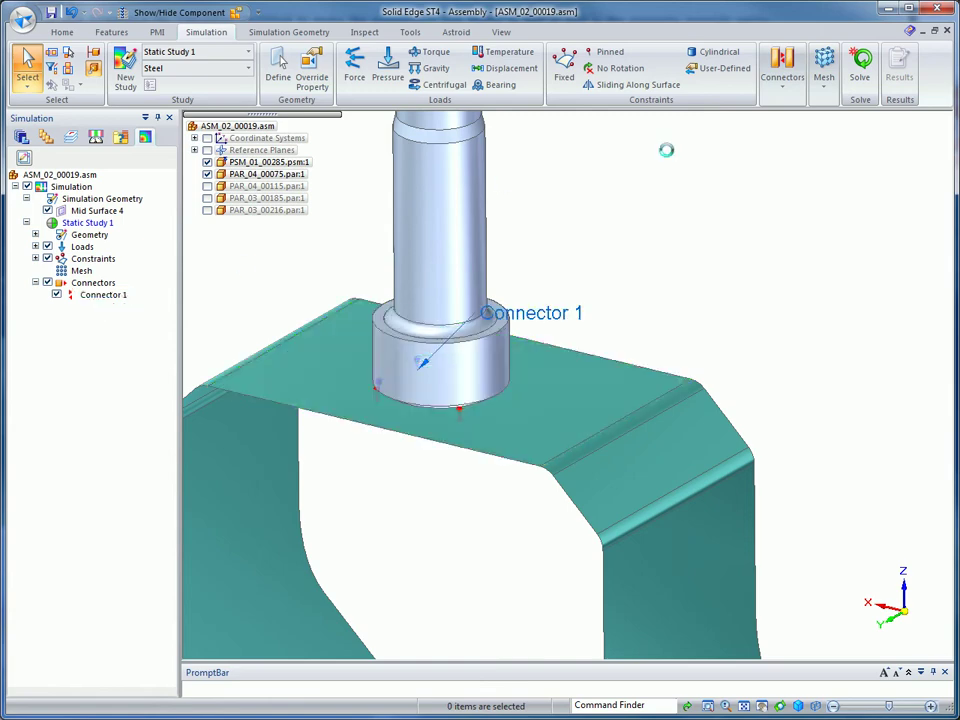
{"action": "left_click", "coordinate": [714, 125]}
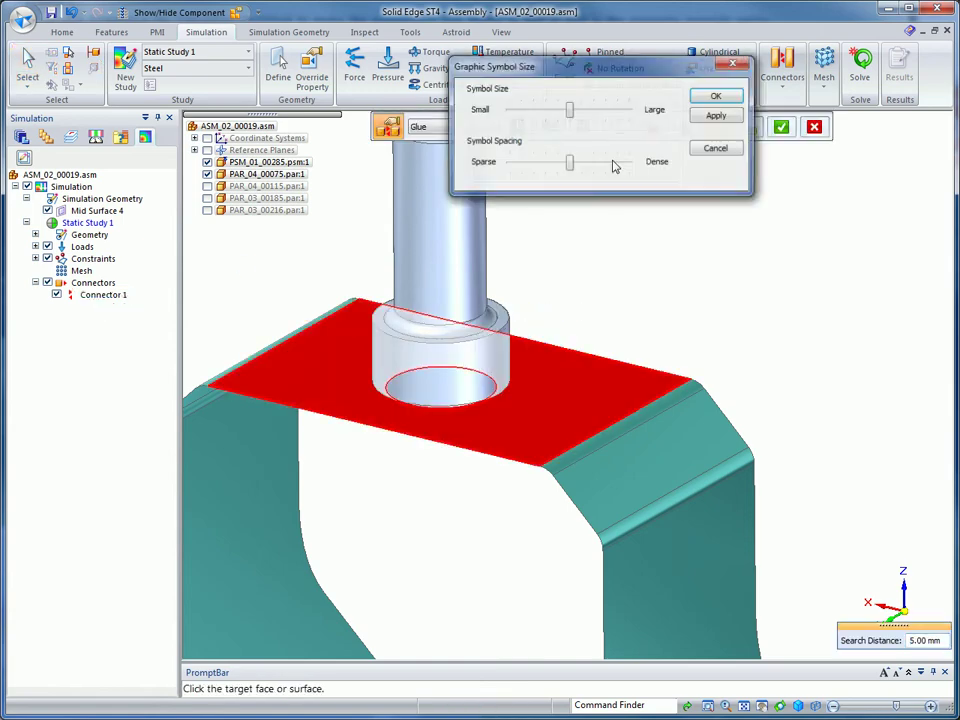
{"action": "left_click_drag", "start_coordinate": [568, 163], "coordinate": [628, 164]}
{"action": "left_click", "coordinate": [717, 96]}
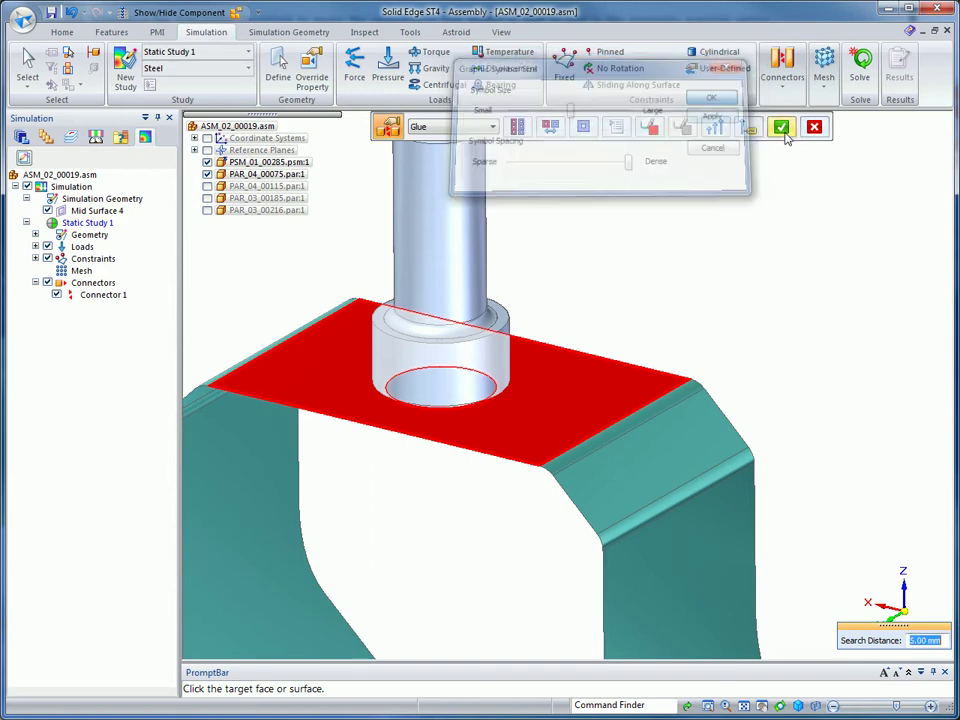
{"action": "left_click", "coordinate": [782, 128]}
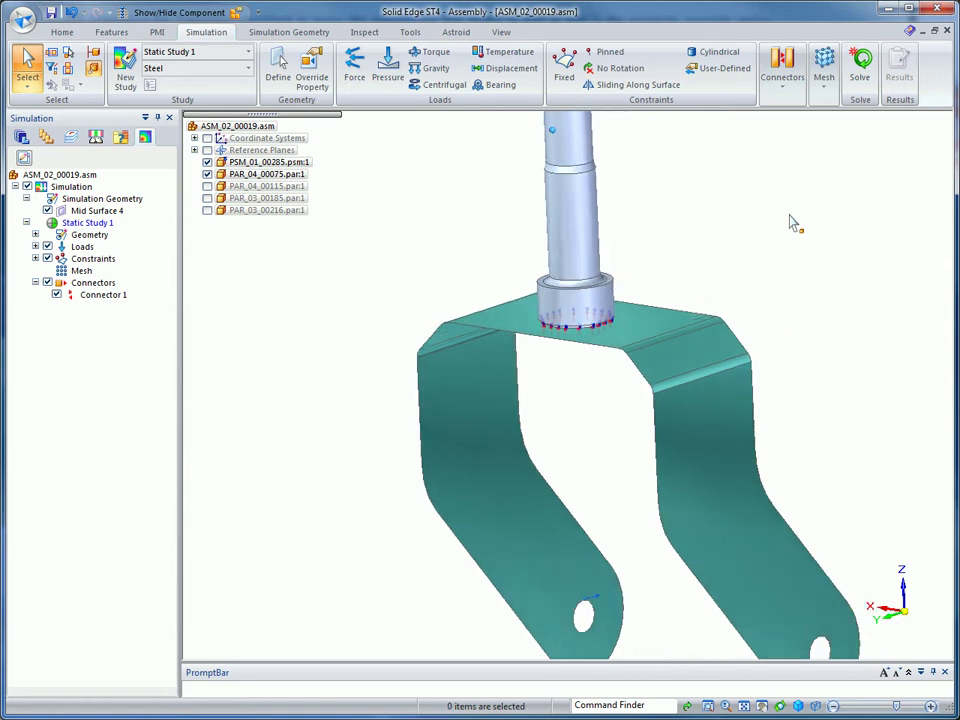
Generate a mixed mesh with 1 surface quad edge layer, giving 12424 nodes and 7208 elements.
{"action": "left_click", "coordinate": [822, 88]}
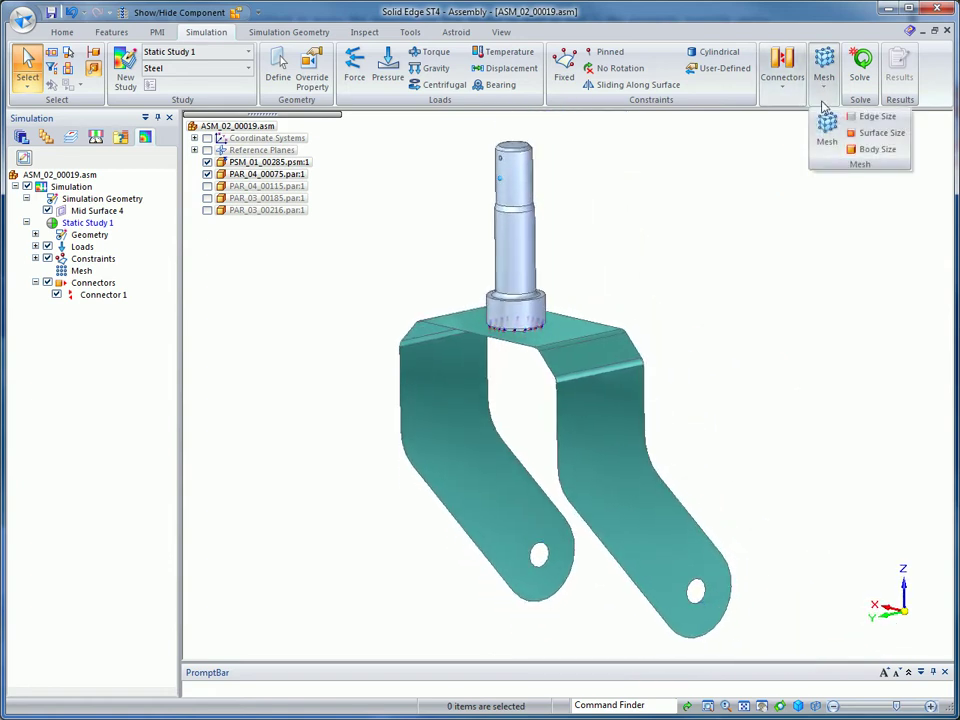
{"action": "left_click", "coordinate": [821, 129]}
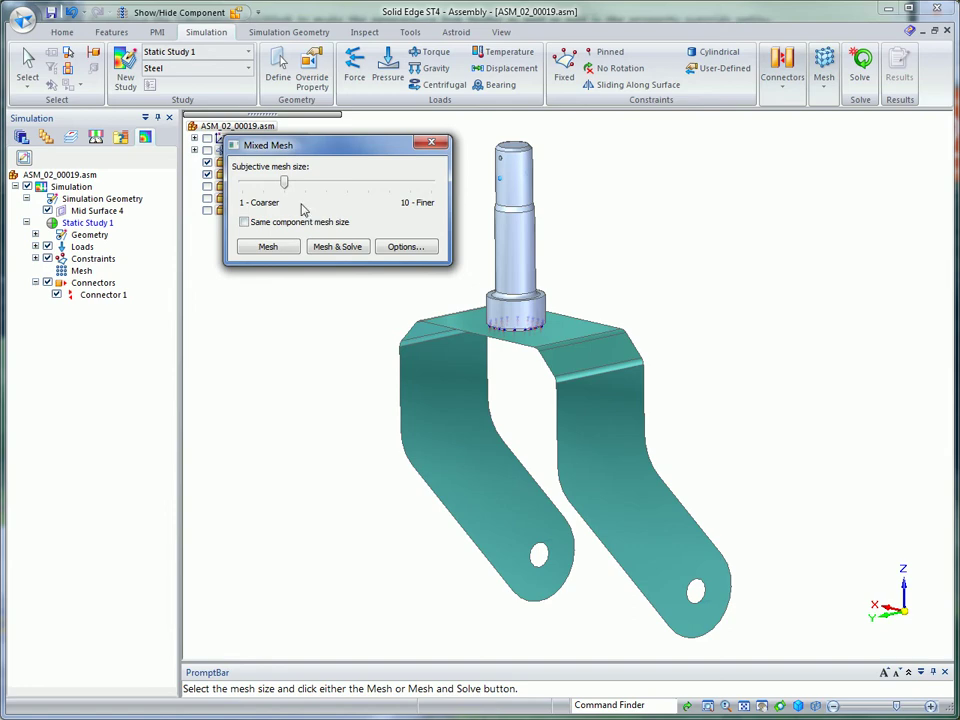
{"action": "left_click", "coordinate": [405, 246]}
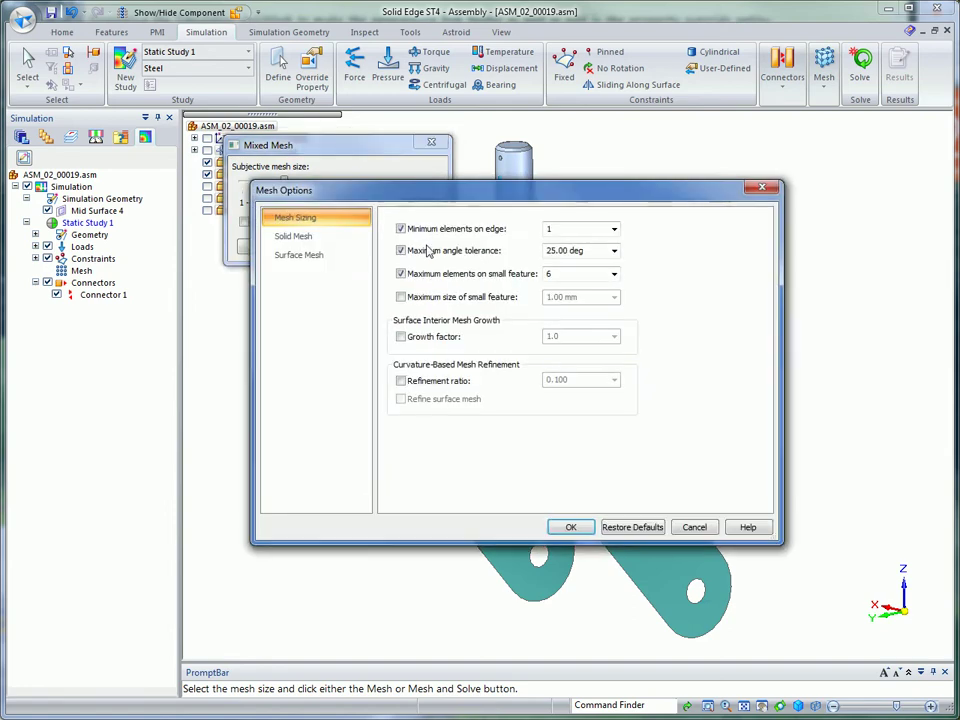
{"action": "left_click", "coordinate": [307, 240]}
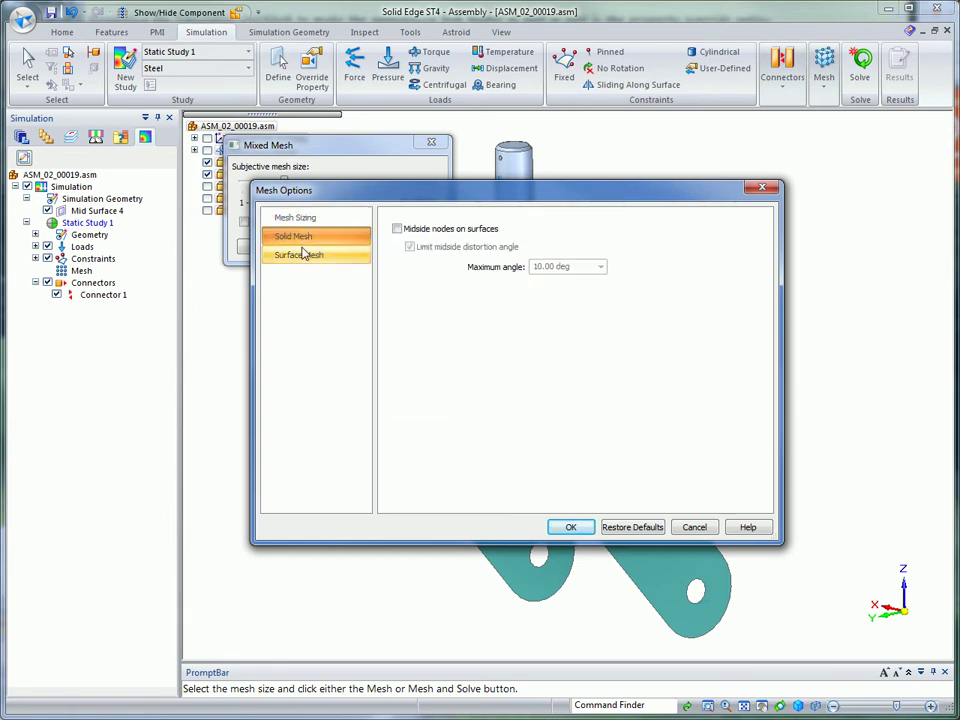
{"action": "left_click", "coordinate": [304, 258]}
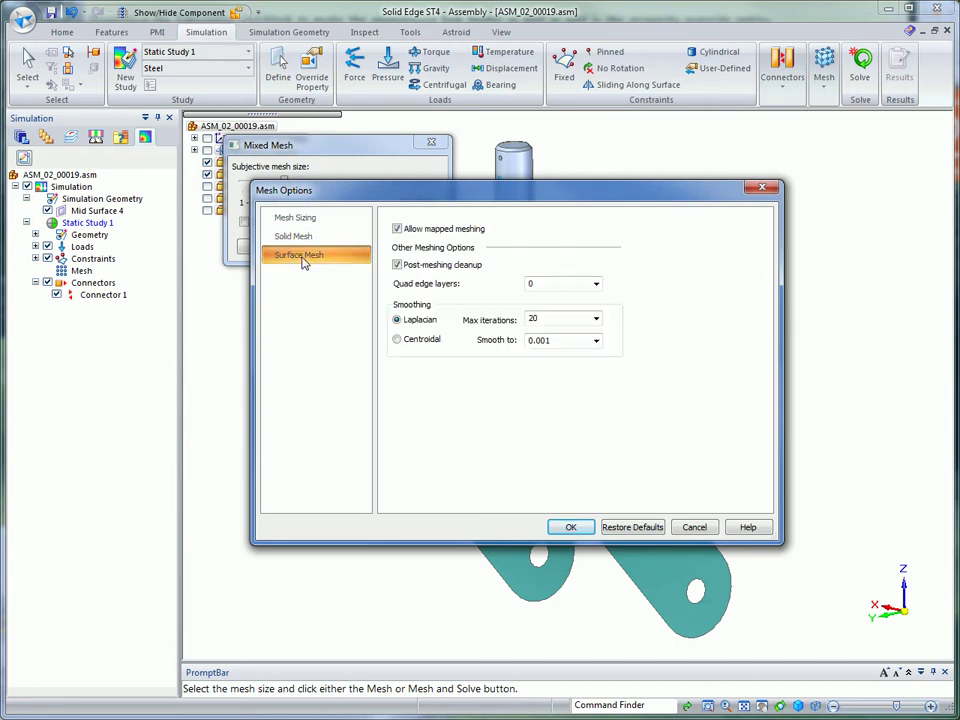
{"action": "double_click", "coordinate": [557, 284]}
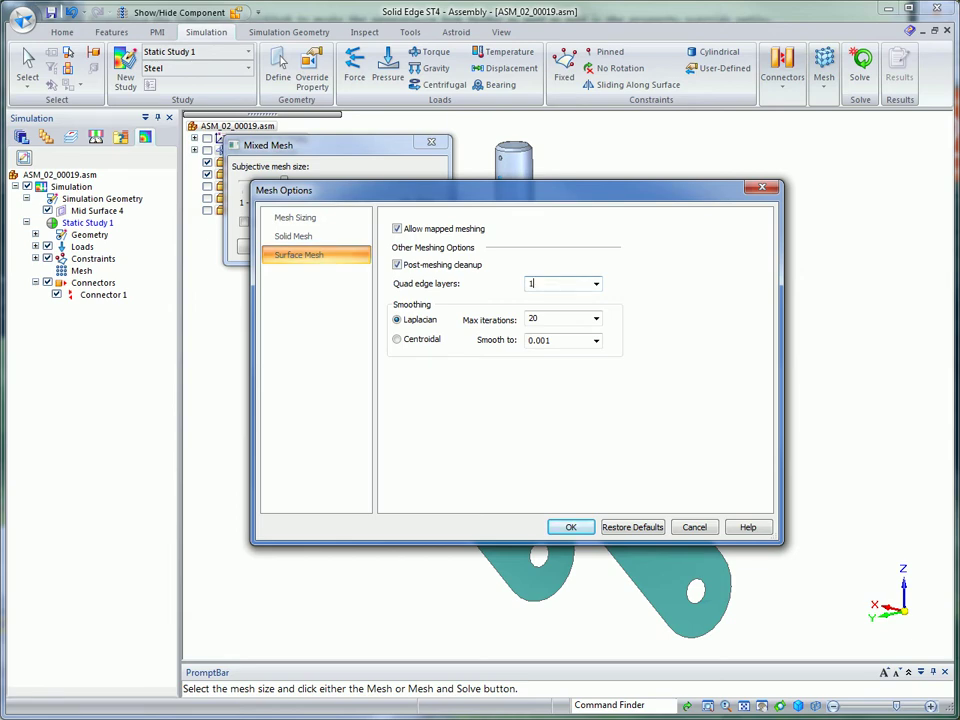
{"action": "type", "text": "1"}
{"action": "key", "text": "Tab"}
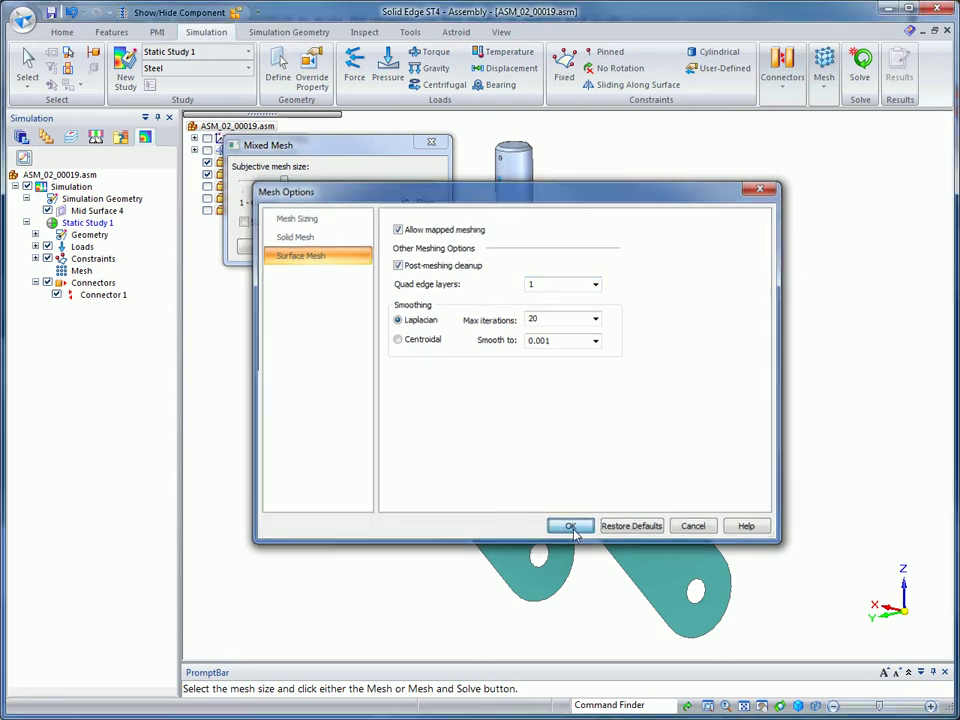
{"action": "left_click", "coordinate": [572, 530]}
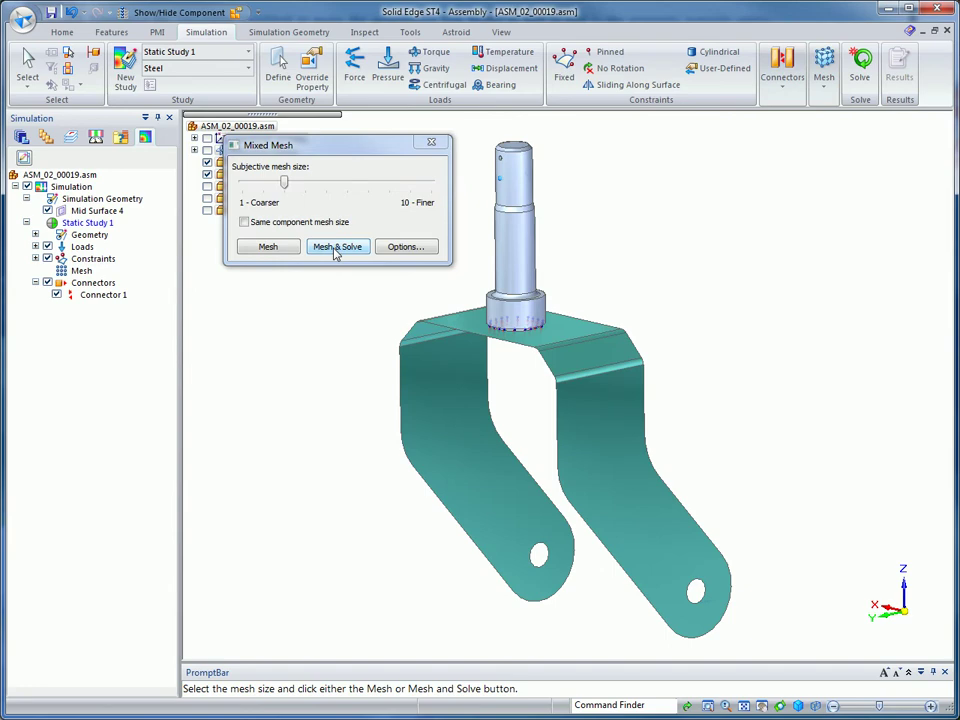
{"action": "left_click", "coordinate": [285, 252]}
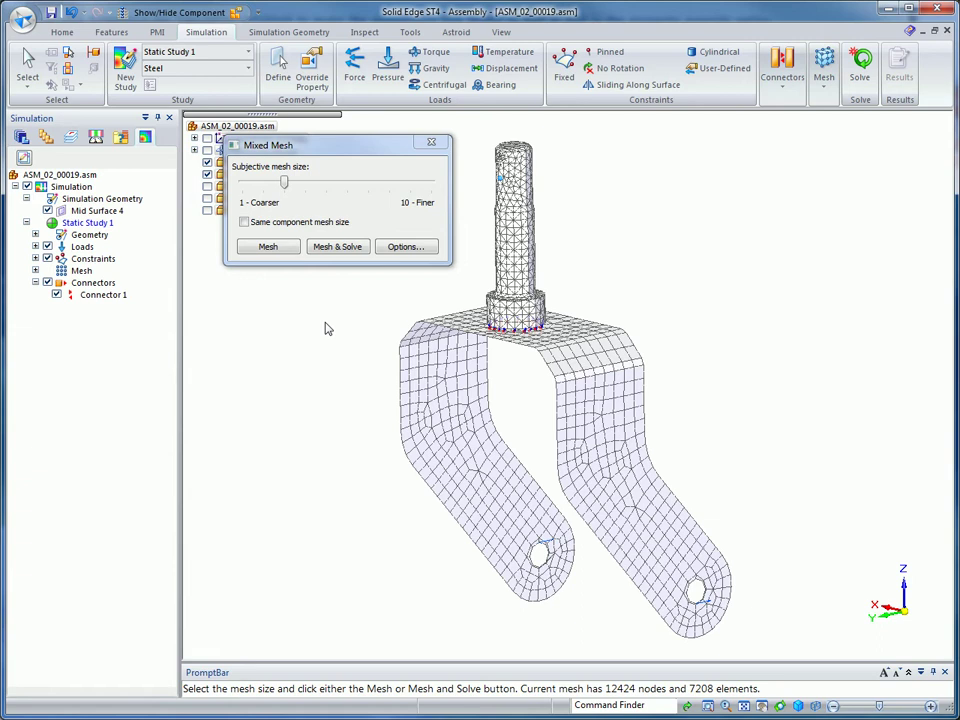
Solve Static Study 1, view the 8.2 mm peak displacement at actual deformation, then close results.
{"action": "left_click", "coordinate": [337, 246]}
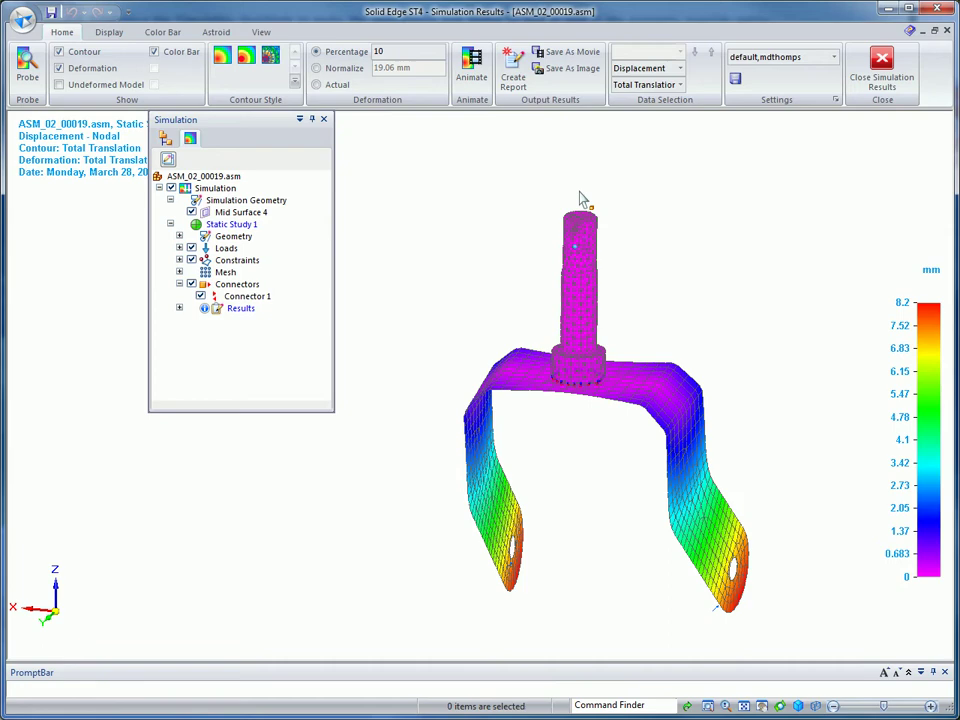
{"action": "left_click", "coordinate": [333, 86]}
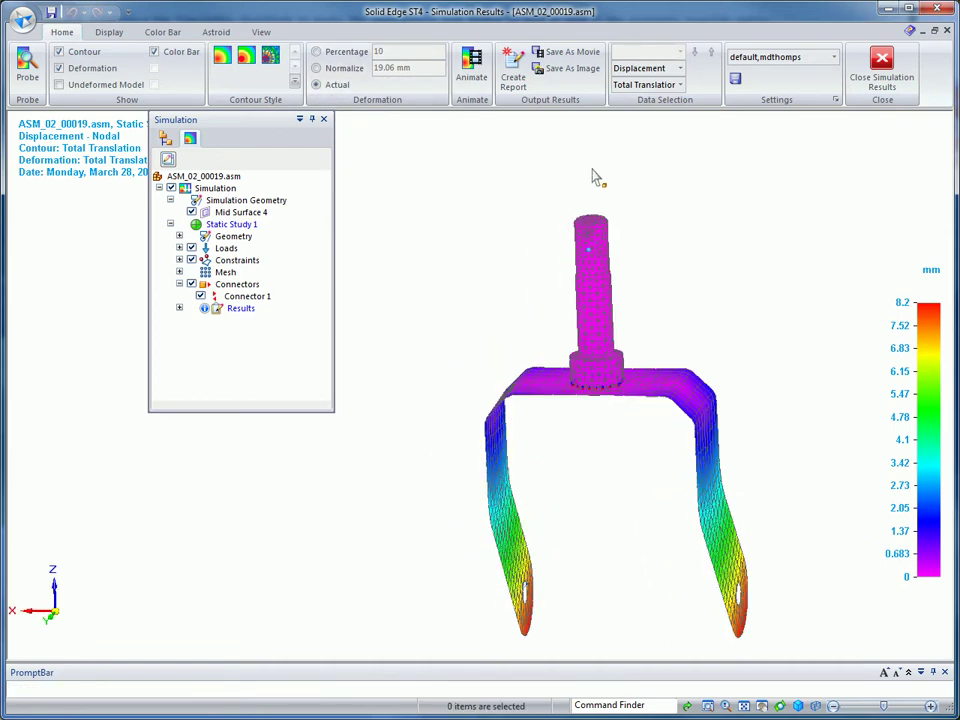
{"action": "left_click", "coordinate": [880, 70]}
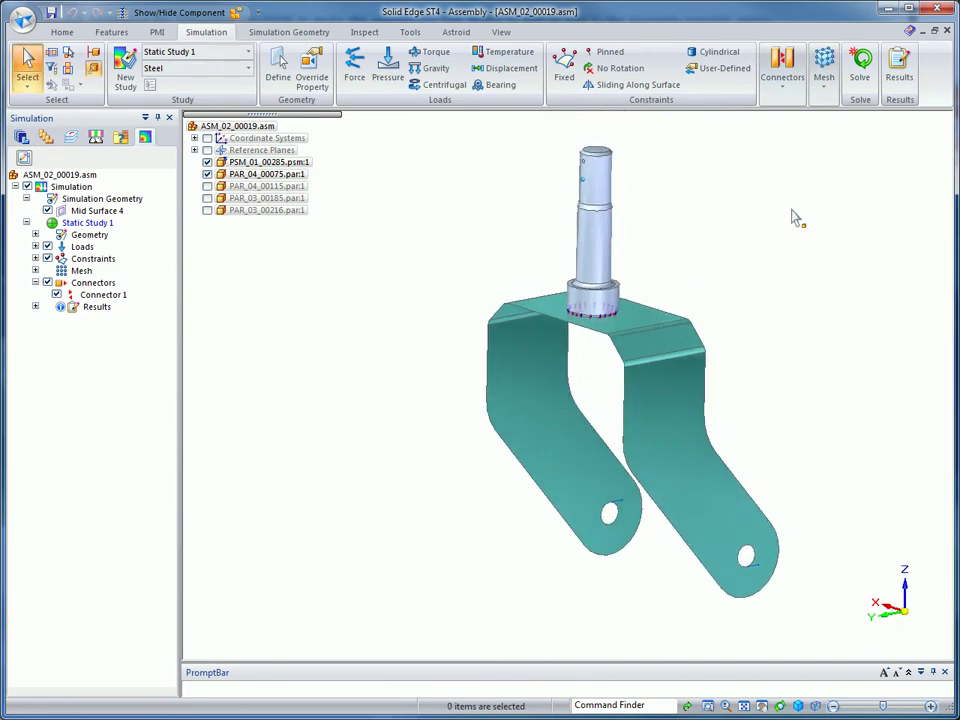
Edit the bracket PSM_01_00285.psm in place and move its Hole 3 features to synchronous.
{"action": "left_click", "coordinate": [288, 162]}
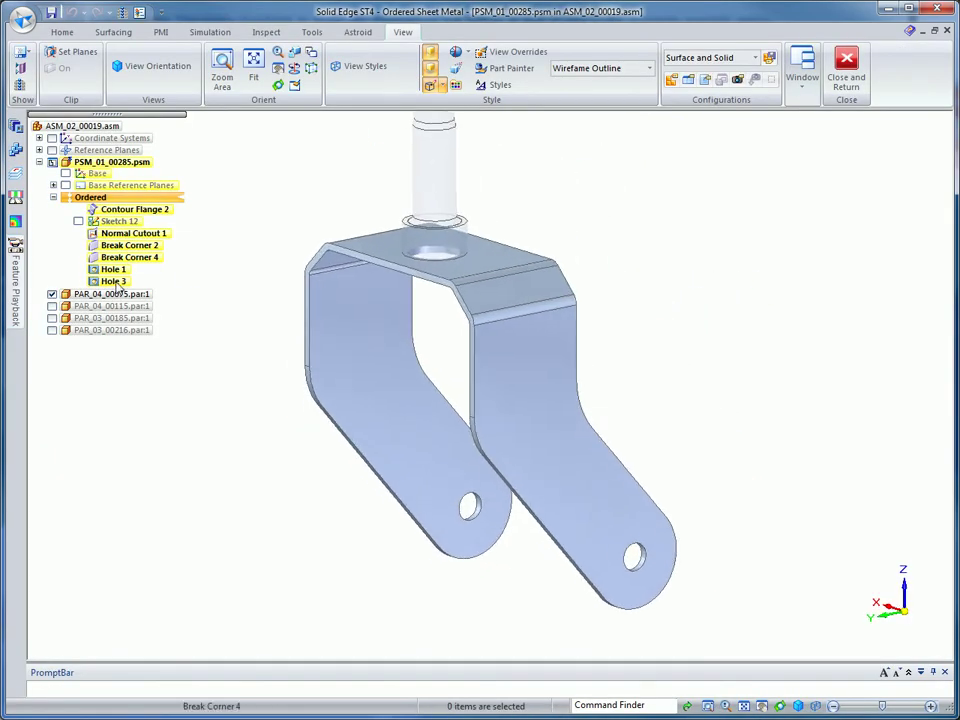
{"action": "left_click", "coordinate": [113, 281]}
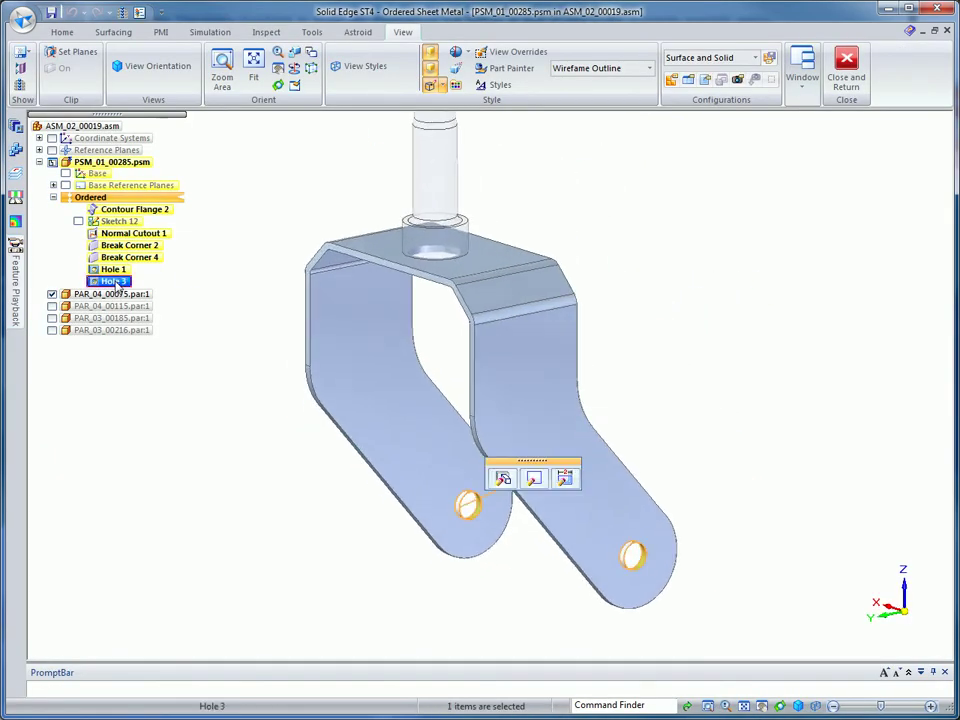
{"action": "right_click", "coordinate": [117, 287]}
{"action": "left_click", "coordinate": [175, 376]}
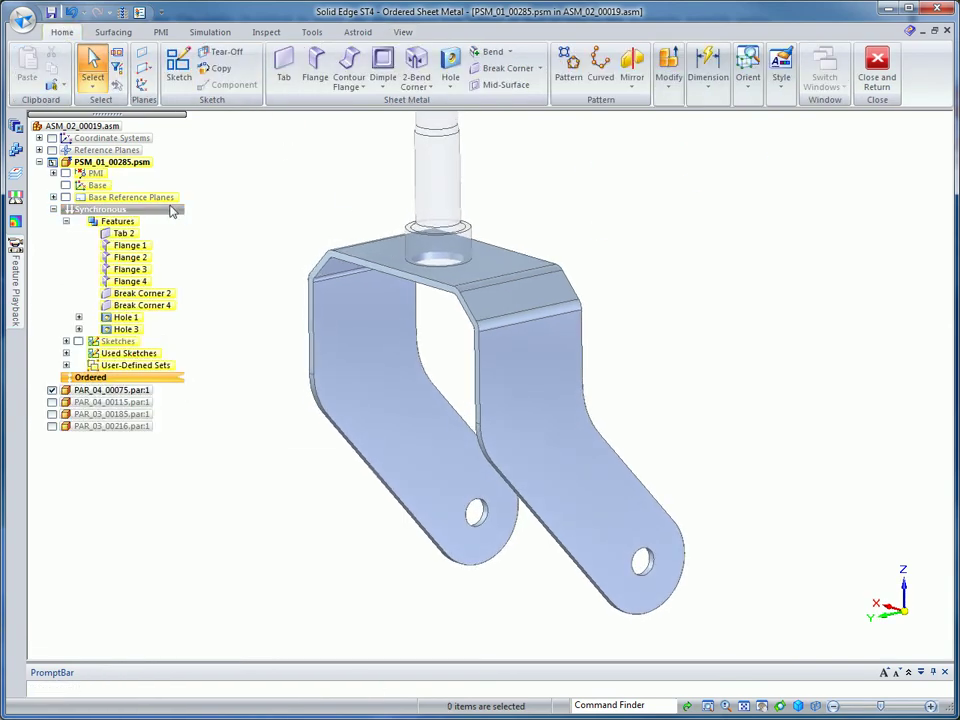
{"action": "left_click", "coordinate": [172, 210]}
Apply a face relationship to the lower edge of the bracket's right leg.
{"action": "left_click", "coordinate": [622, 465]}
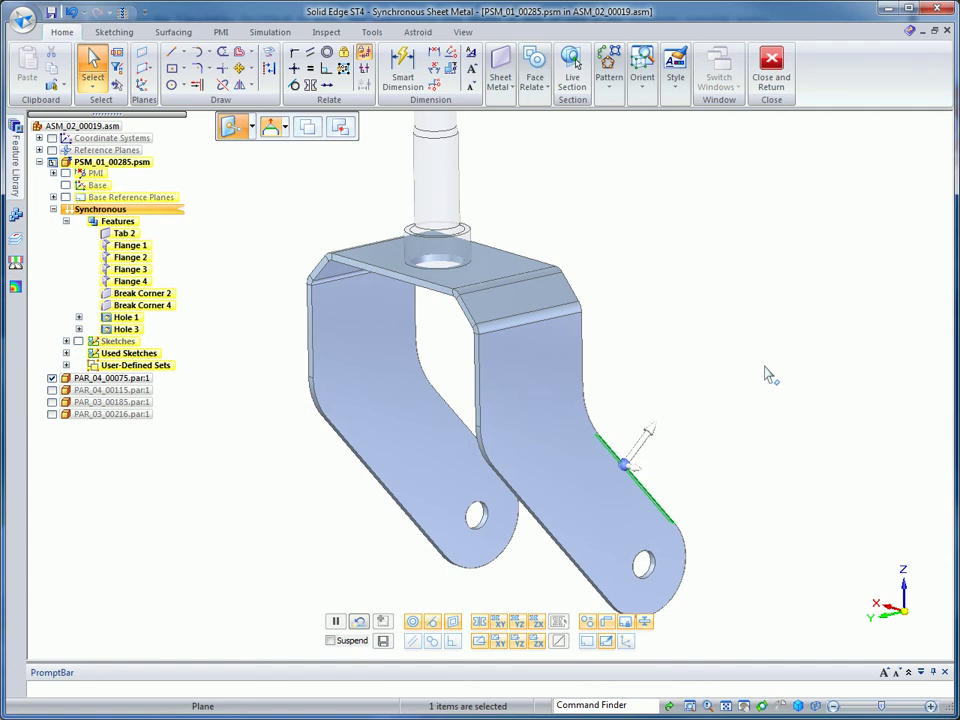
{"action": "left_click", "coordinate": [549, 87]}
{"action": "left_click", "coordinate": [534, 101]}
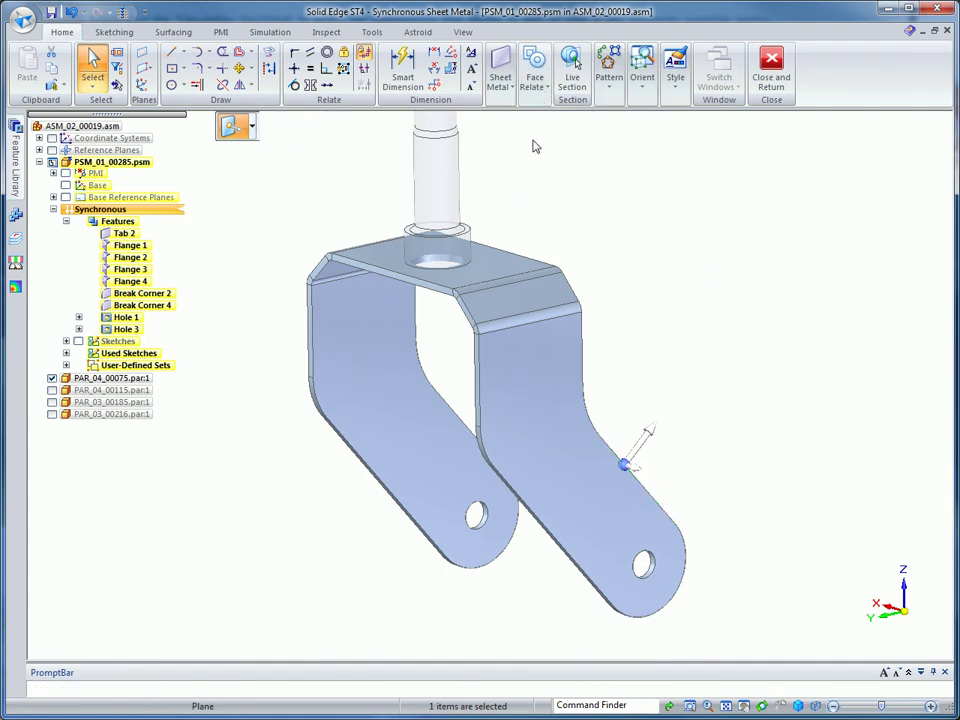
{"action": "right_click", "coordinate": [552, 537]}
{"action": "left_click", "coordinate": [620, 545]}
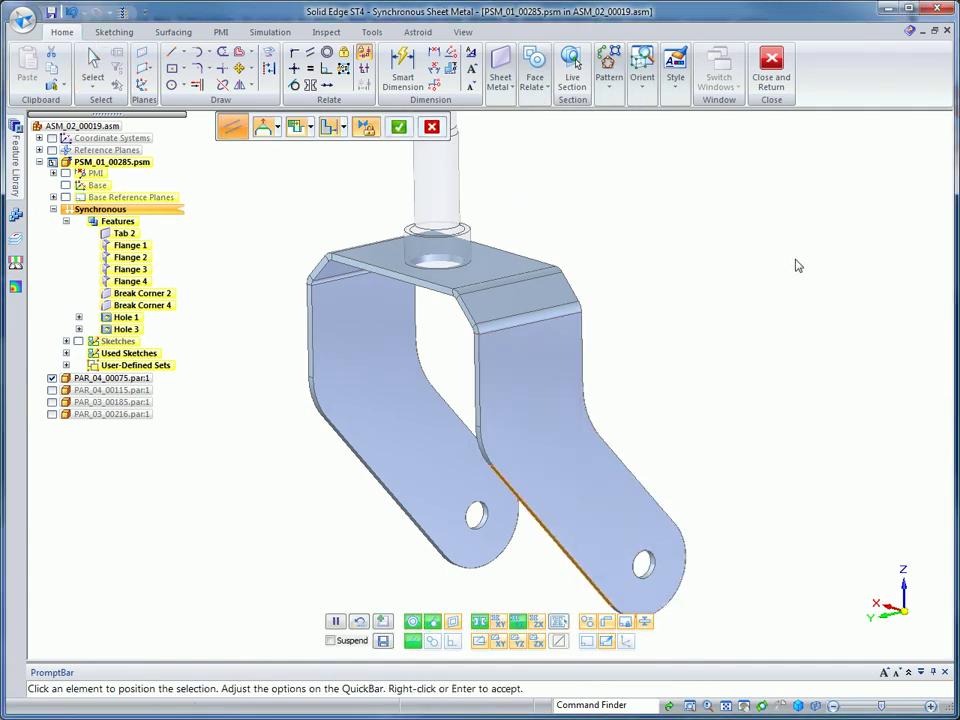
Add an R 32.44 radius dimension to the rounded lower end of the flange.
{"action": "left_click", "coordinate": [403, 68]}
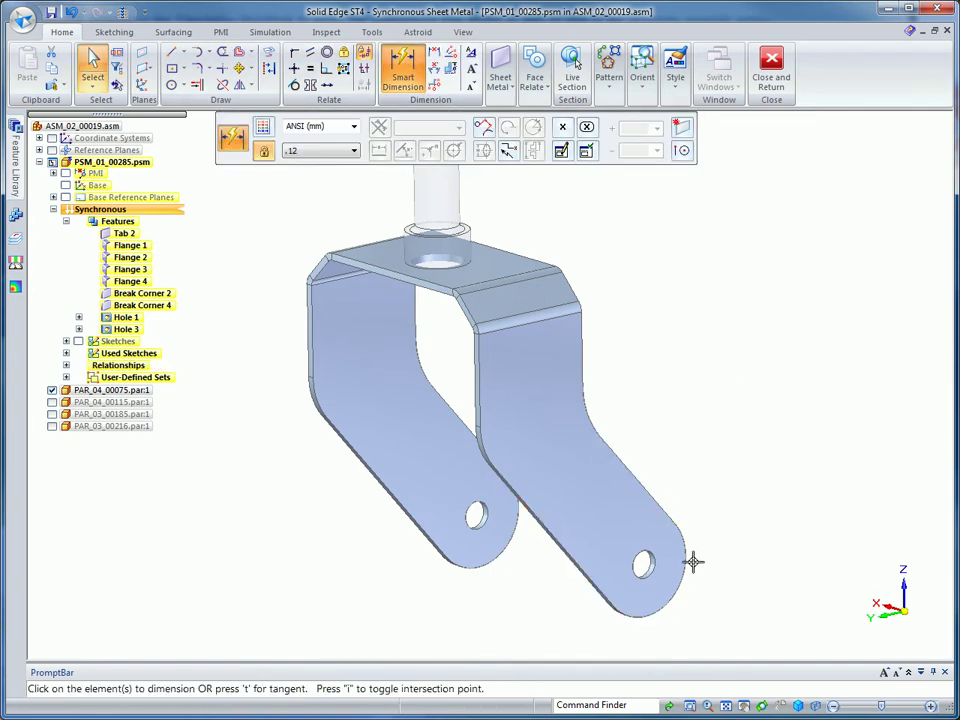
{"action": "left_click", "coordinate": [760, 543]}
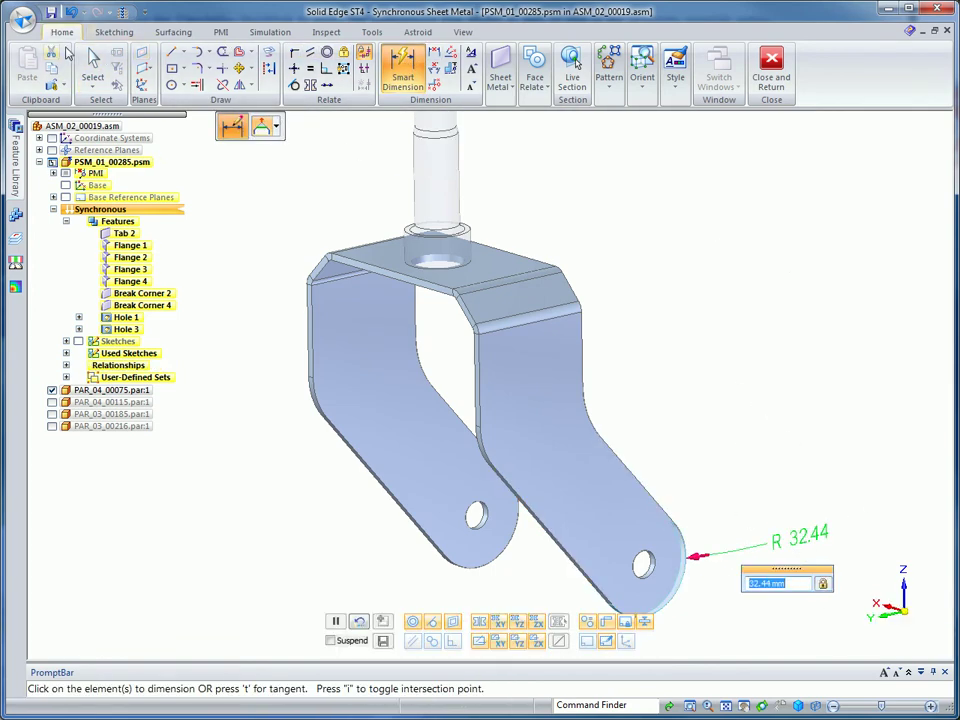
{"action": "left_click", "coordinate": [92, 62]}
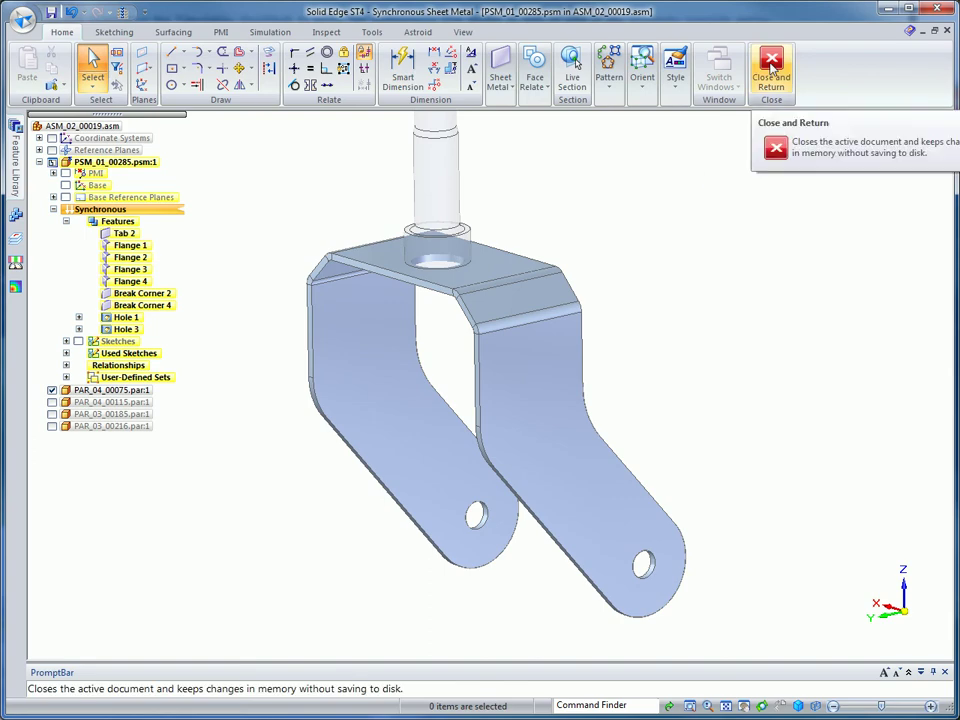
Return to the caster assembly and apply the All Parts On display configuration.
{"action": "left_click", "coordinate": [771, 66]}
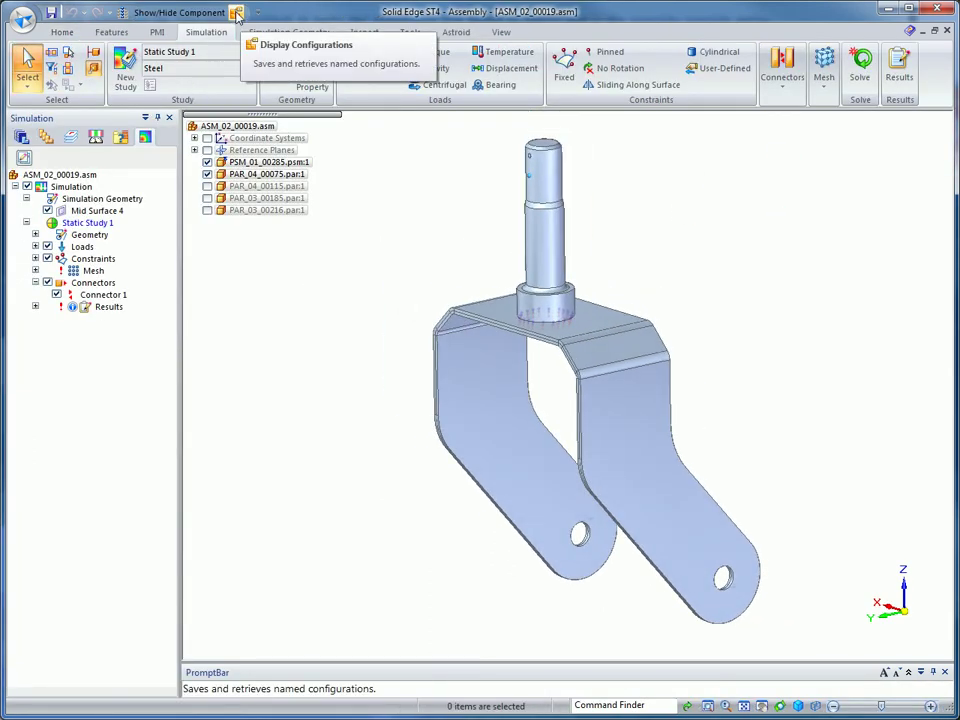
{"action": "left_click", "coordinate": [237, 12]}
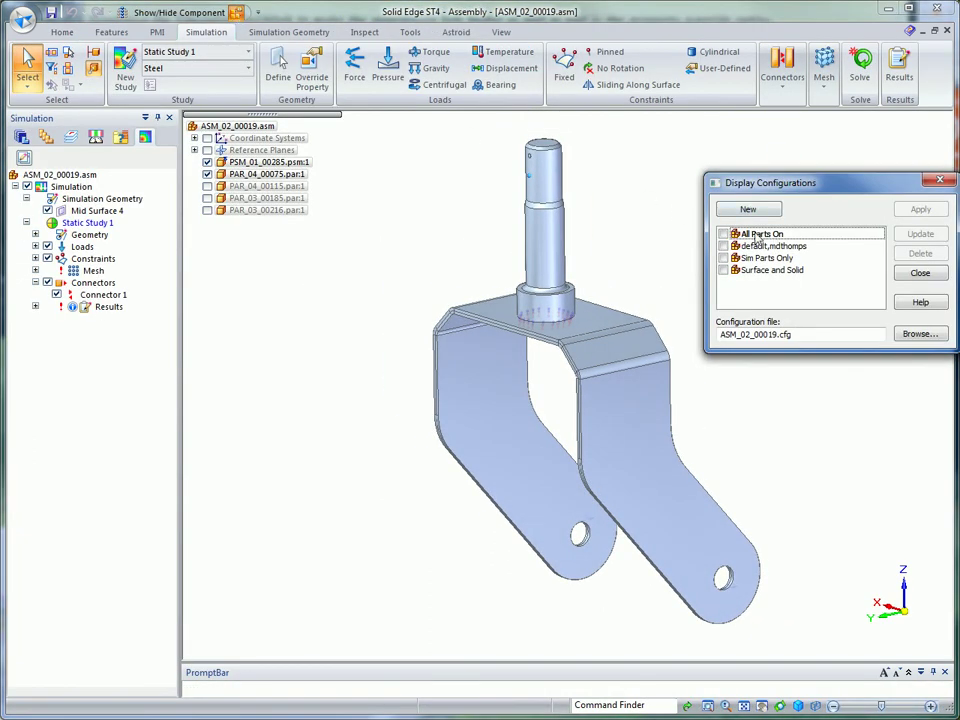
{"action": "left_click", "coordinate": [920, 209]}
{"action": "left_click", "coordinate": [920, 272]}
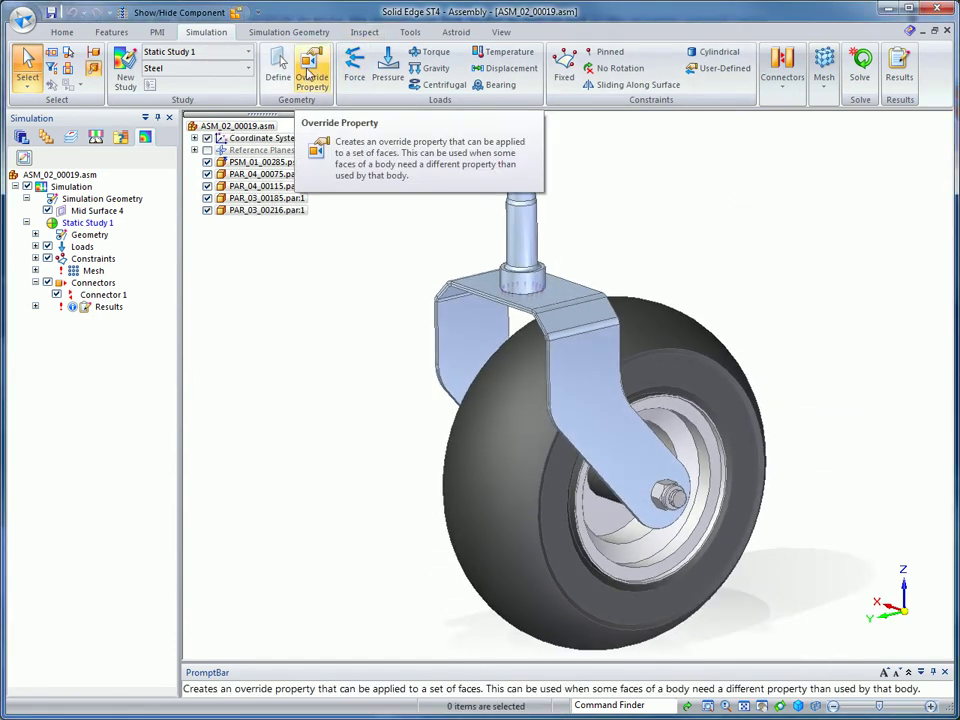
Add override Property 1 giving the bracket Steel material at 10 mm thickness.
{"action": "left_click", "coordinate": [310, 77]}
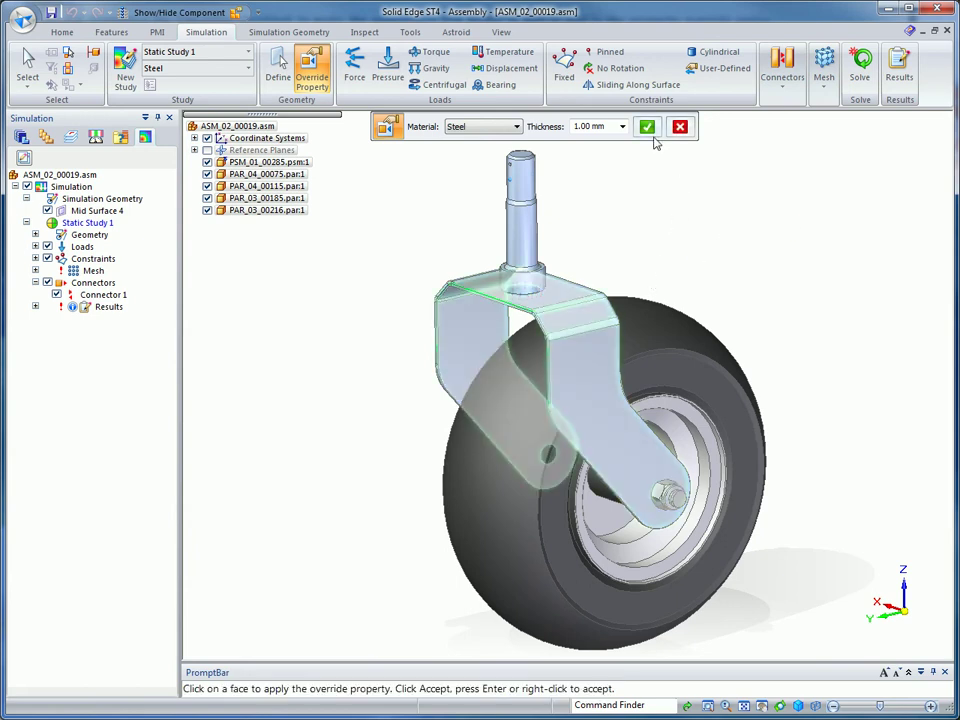
{"action": "left_click", "coordinate": [611, 127]}
{"action": "type", "text": "10"}
{"action": "left_click", "coordinate": [647, 127]}
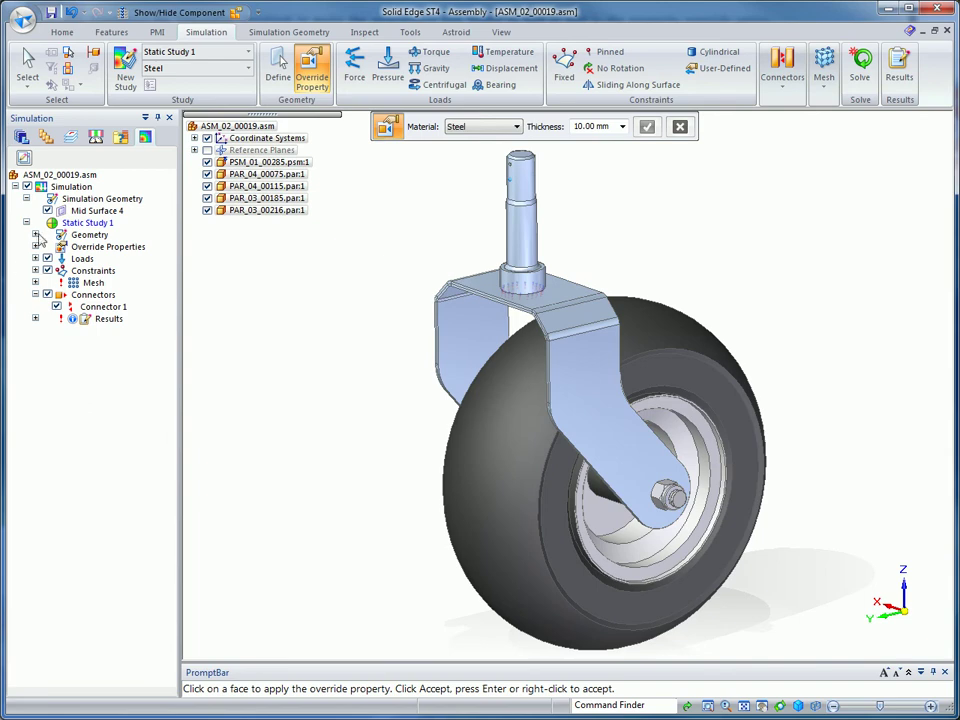
{"action": "left_click", "coordinate": [35, 247]}
Move the bracket's side face outward 10 mm so the 80 mm span becomes 90 mm.
{"action": "key", "text": "Escape"}
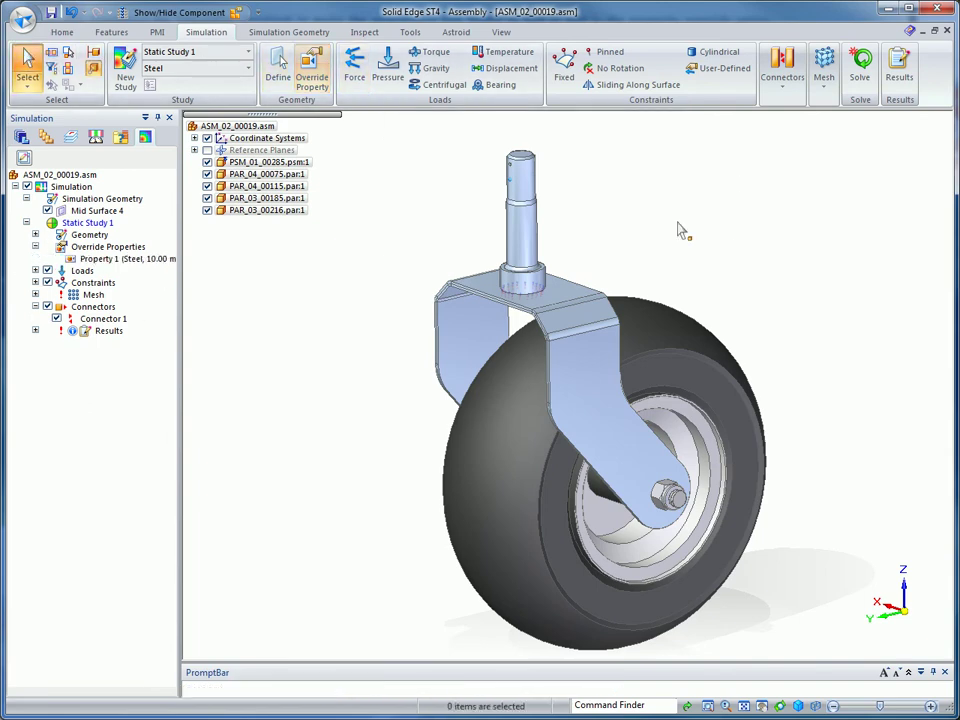
{"action": "scroll", "coordinate": [849, 317], "scroll_direction": "up", "scroll_amount": 5}
{"action": "scroll", "coordinate": [815, 255], "scroll_direction": "up", "scroll_amount": 3}
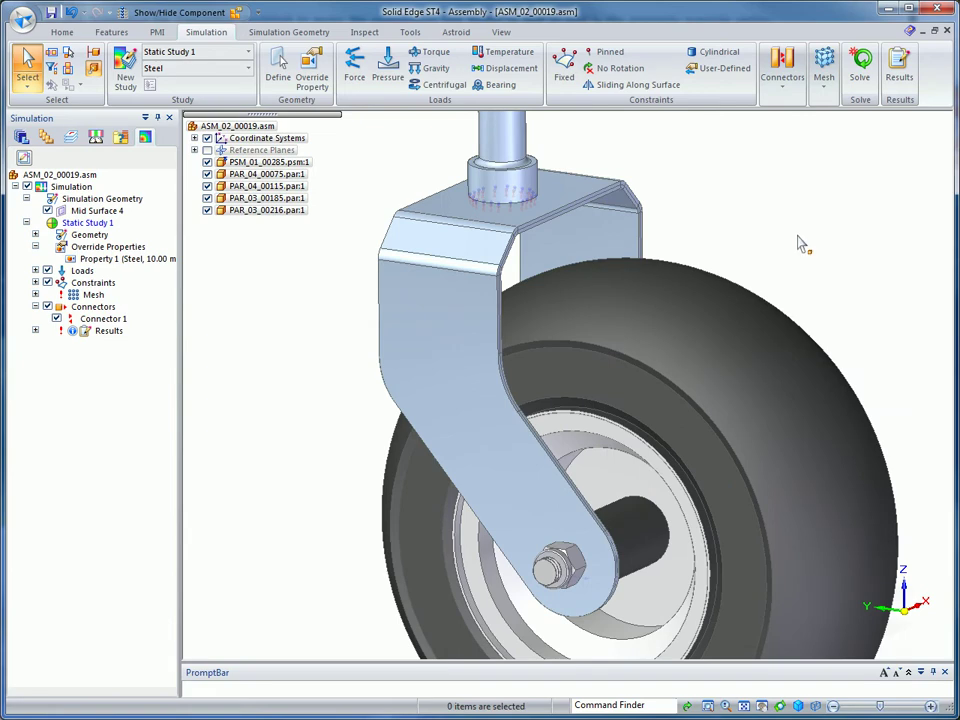
{"action": "left_click", "coordinate": [582, 222]}
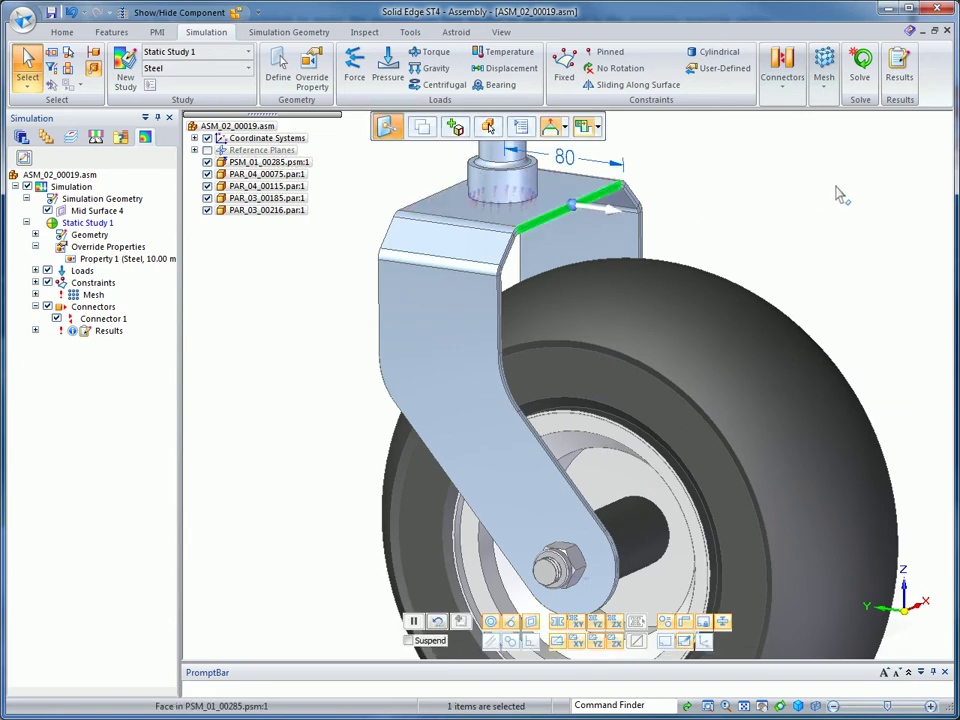
{"action": "left_click", "coordinate": [582, 222]}
{"action": "type", "text": "10"}
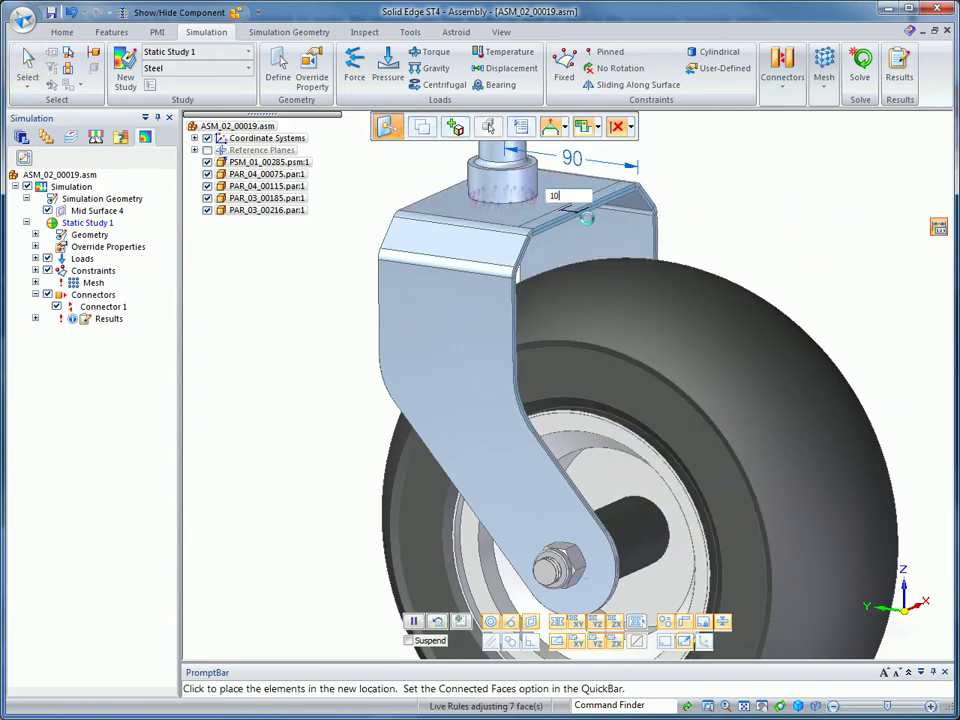
{"action": "key", "text": "Return"}
Cancel the trial moves of the bracket's front face and whole part, then reselect the bracket.
{"action": "left_click", "coordinate": [436, 250]}
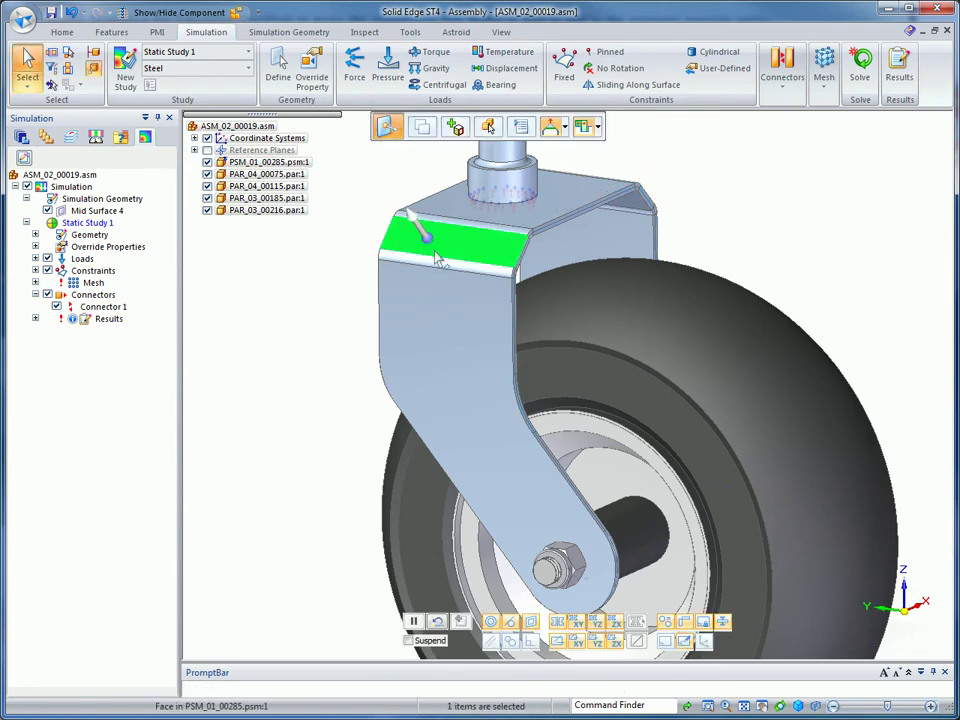
{"action": "left_click", "coordinate": [408, 316]}
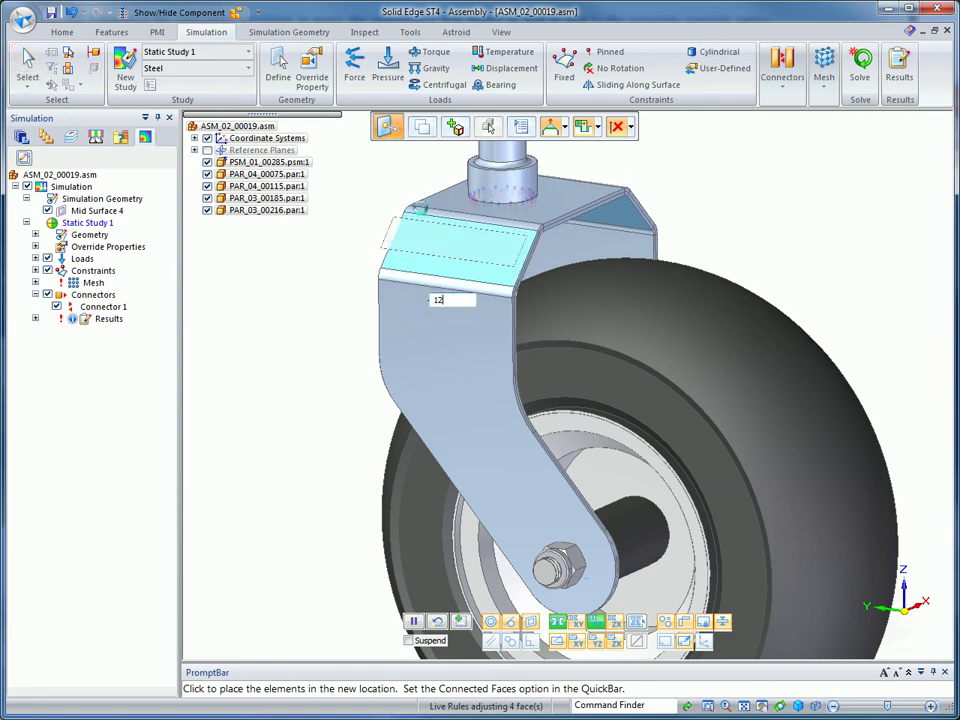
{"action": "key", "text": "Return"}
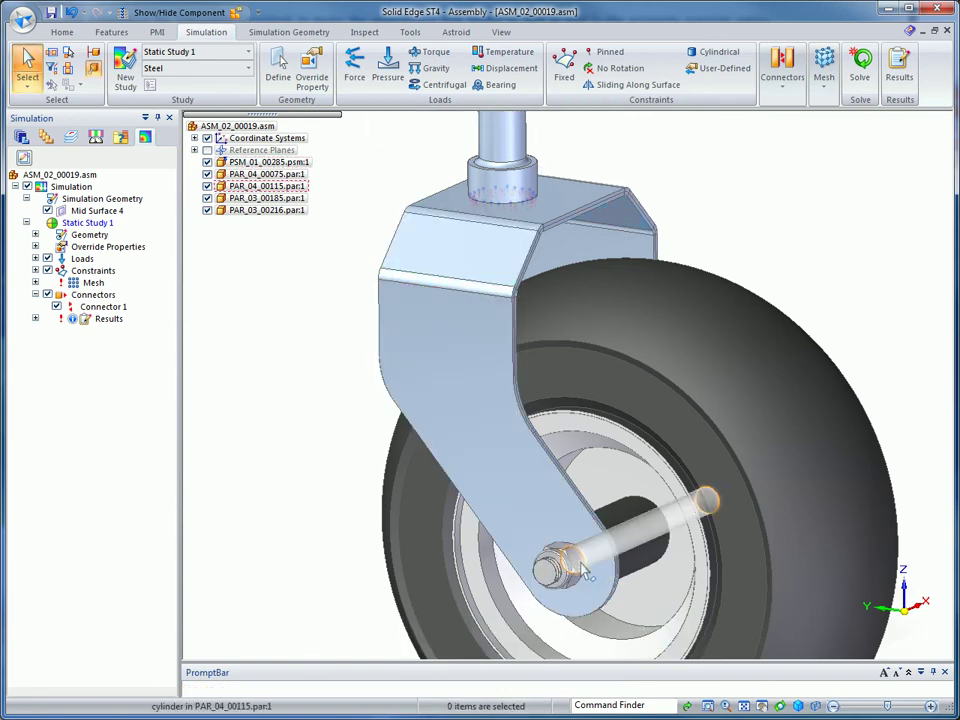
{"action": "left_click", "coordinate": [578, 562]}
{"action": "left_click", "coordinate": [579, 558]}
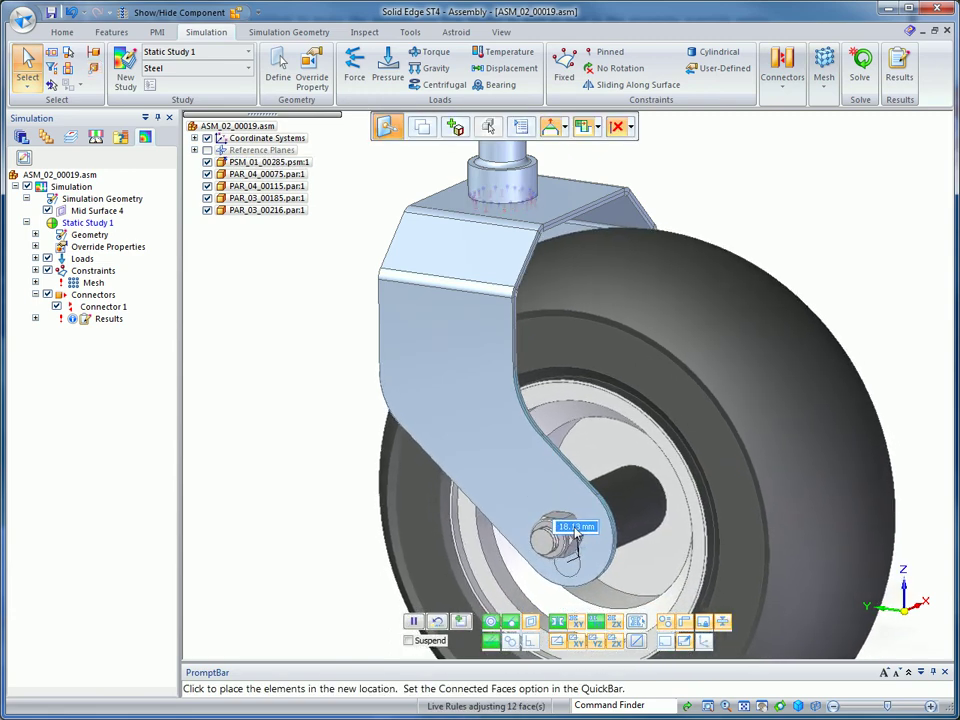
{"action": "key", "text": "Escape"}
{"action": "left_click", "coordinate": [596, 511]}
Apply the bracket-only display configuration and re-solve Static Study 1, peaking at 1.52 mm displacement.
{"action": "left_click", "coordinate": [821, 156]}
{"action": "key", "text": "ctrl+shift+a"}
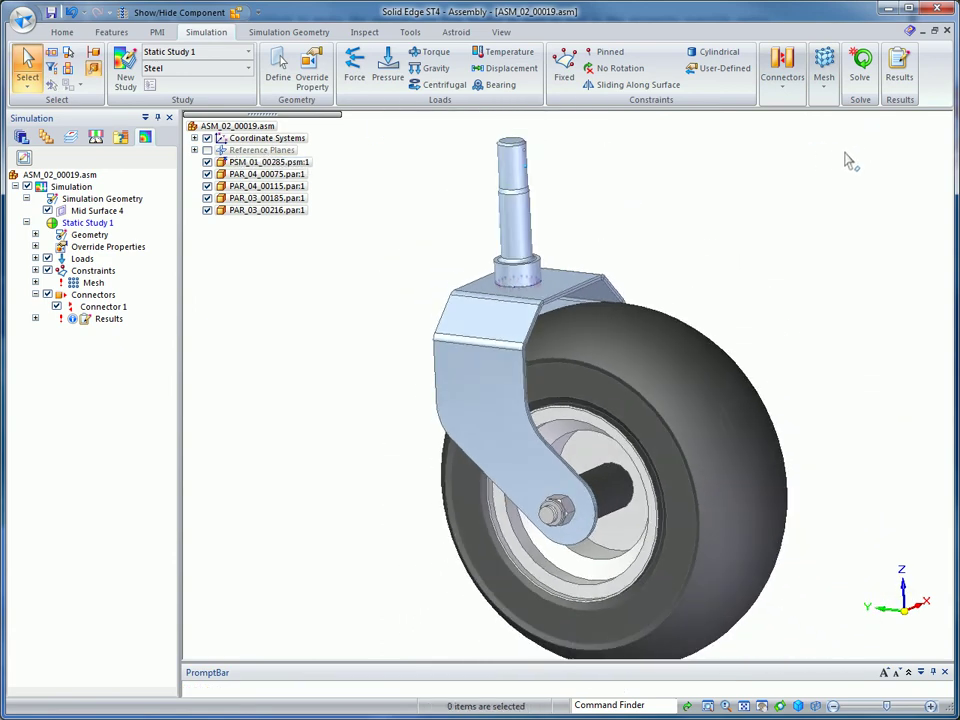
{"action": "left_click", "coordinate": [122, 12]}
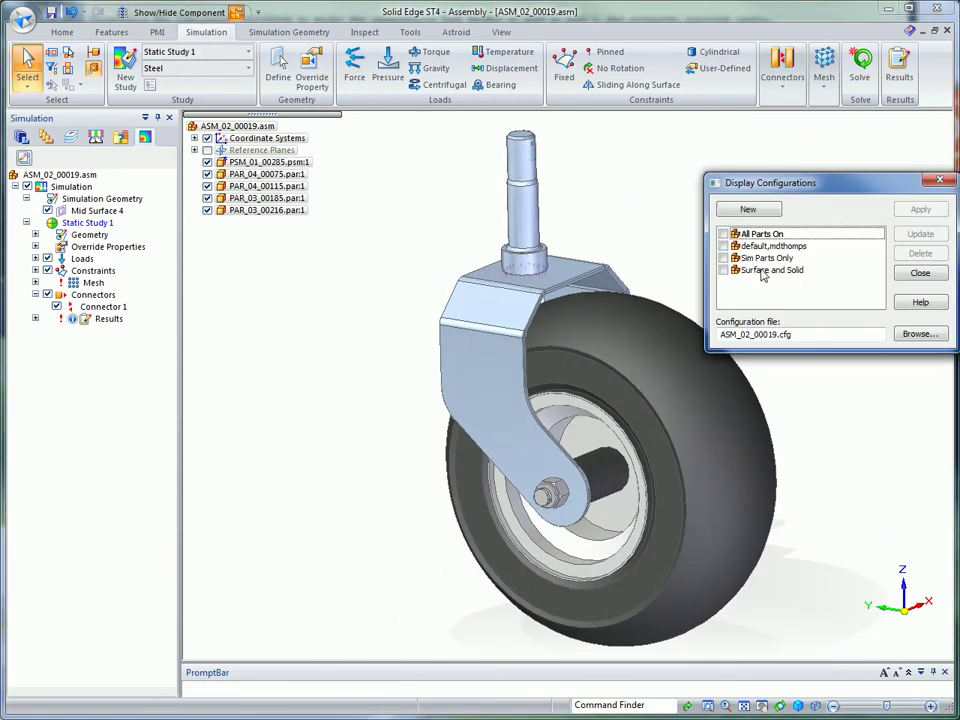
{"action": "left_click", "coordinate": [920, 209]}
{"action": "left_click", "coordinate": [920, 272]}
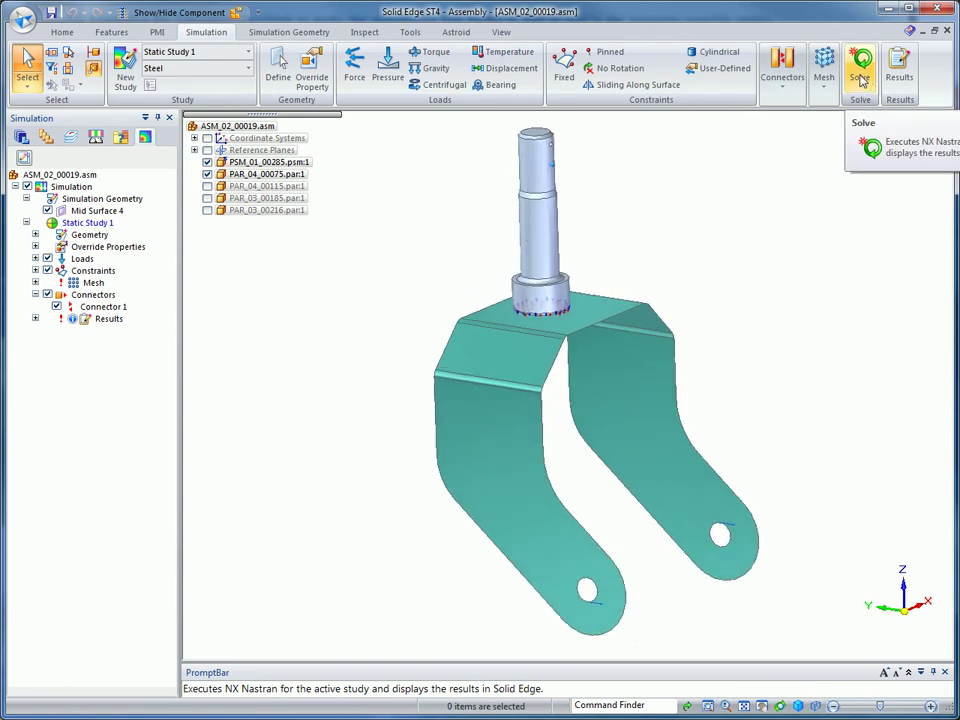
{"action": "left_click", "coordinate": [860, 68]}
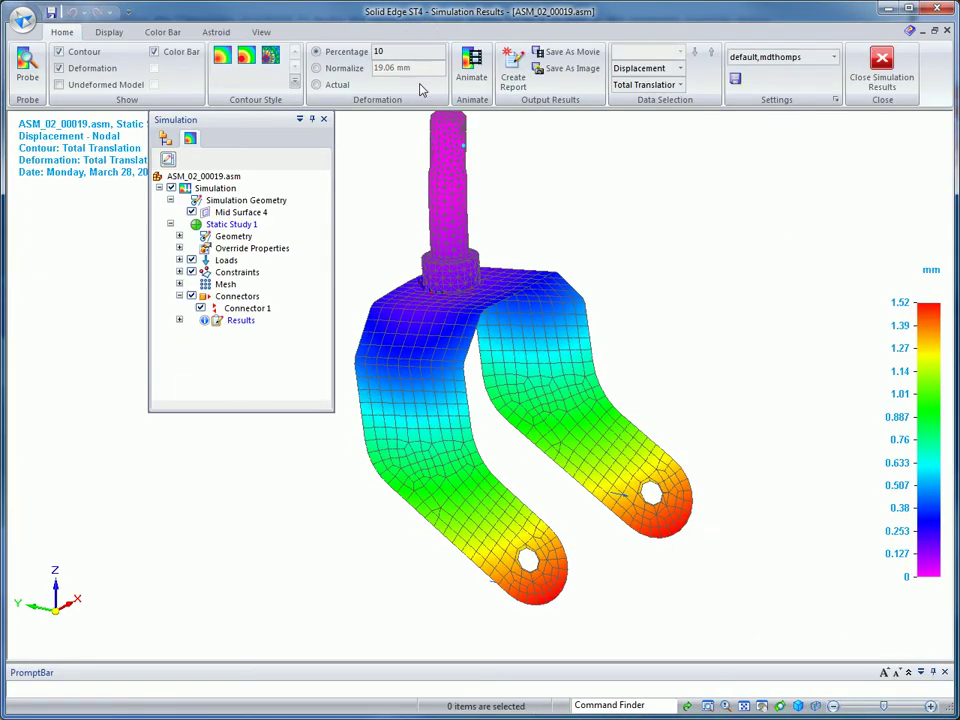
Show actual-scale deformation, preview its animation, and create a Word 2007 (.docx) report.
{"action": "left_click", "coordinate": [317, 84]}
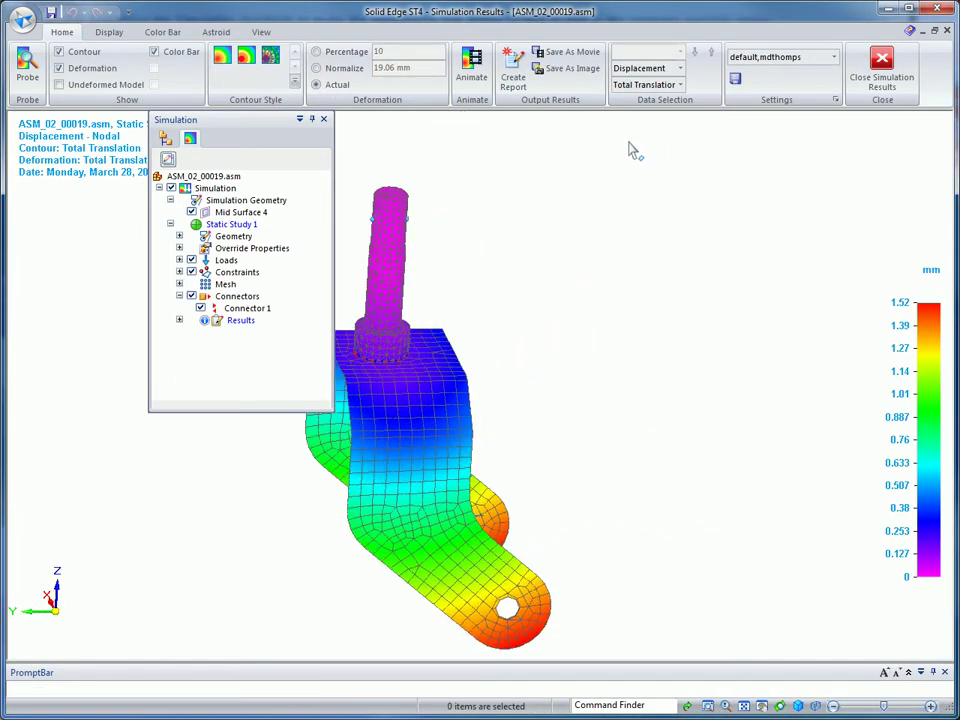
{"action": "left_click", "coordinate": [471, 68]}
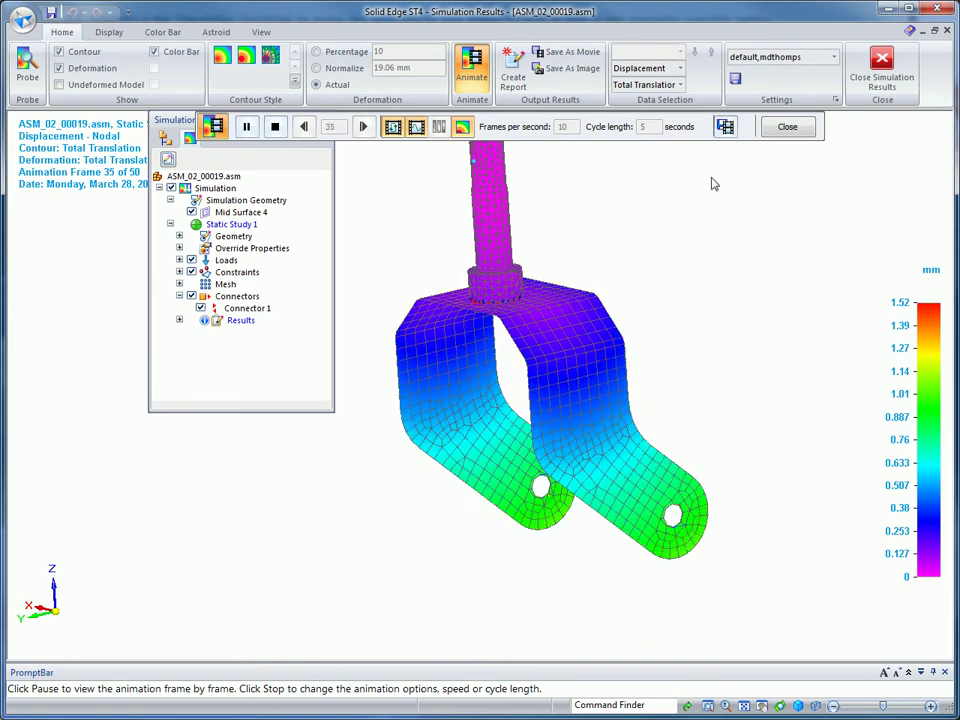
{"action": "left_click", "coordinate": [788, 127]}
{"action": "left_click", "coordinate": [513, 78]}
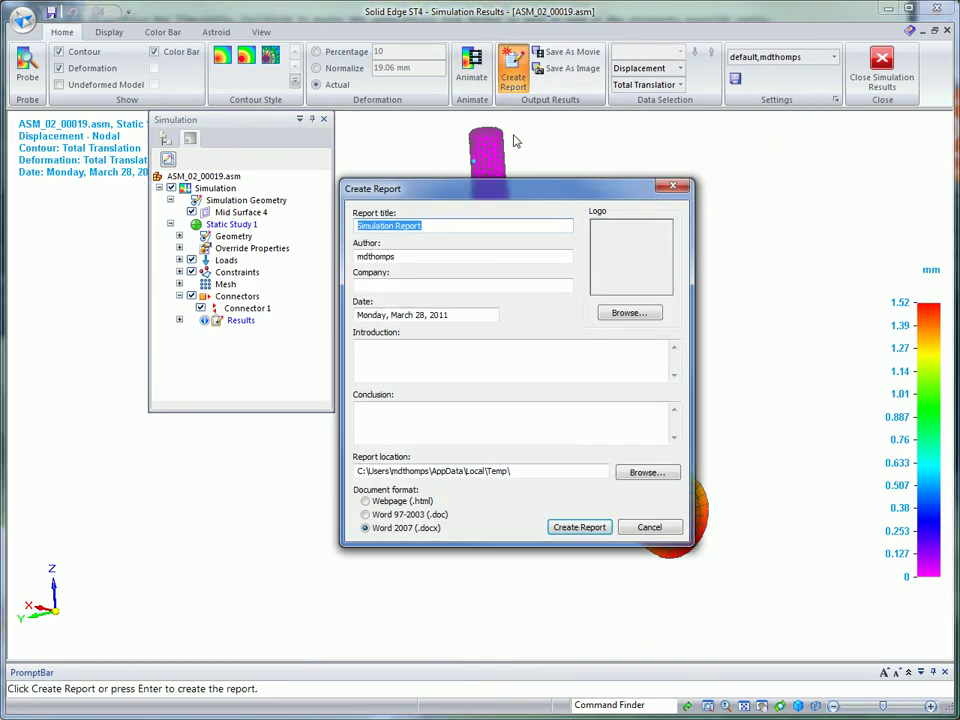
{"action": "left_click", "coordinate": [572, 530]}
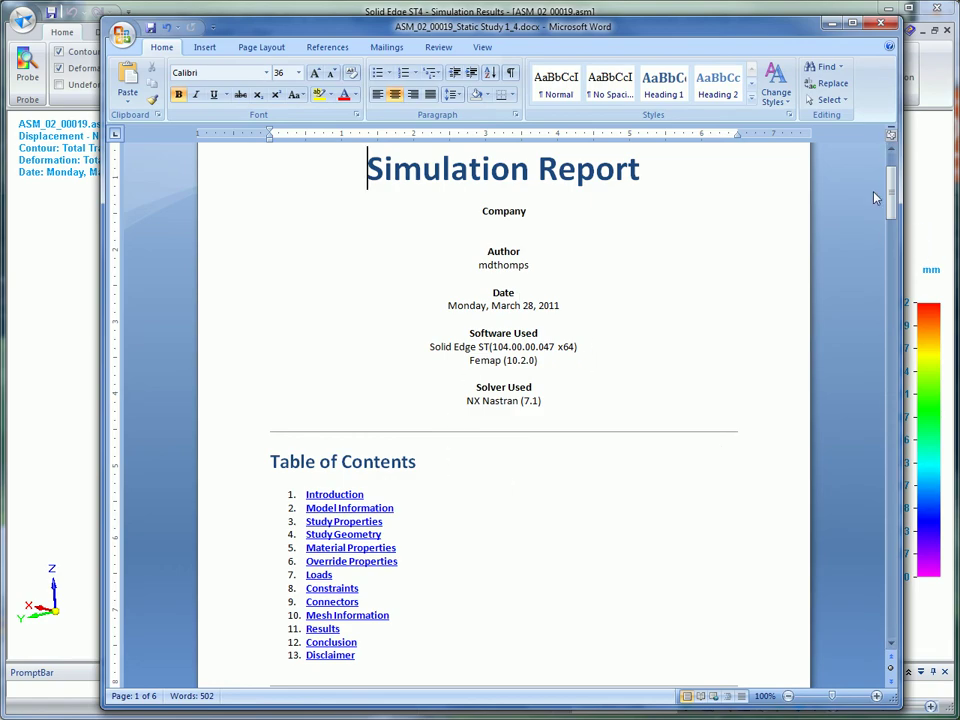
Scroll the Word report down to section 6, Override Properties, and the Loads section.
{"action": "left_click_drag", "start_coordinate": [890, 193], "coordinate": [881, 370]}
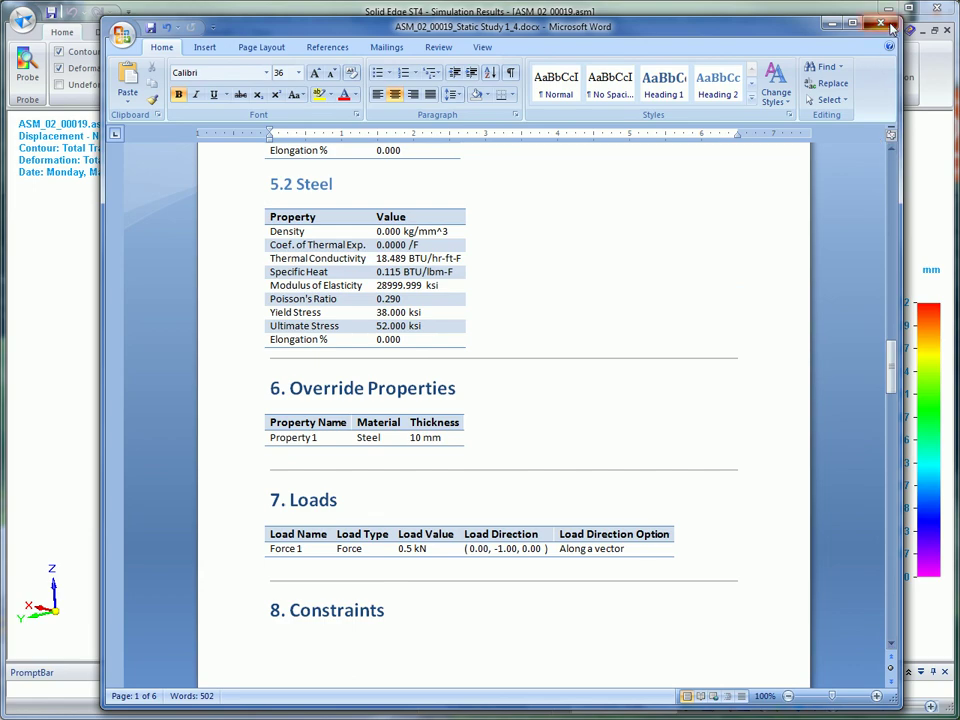